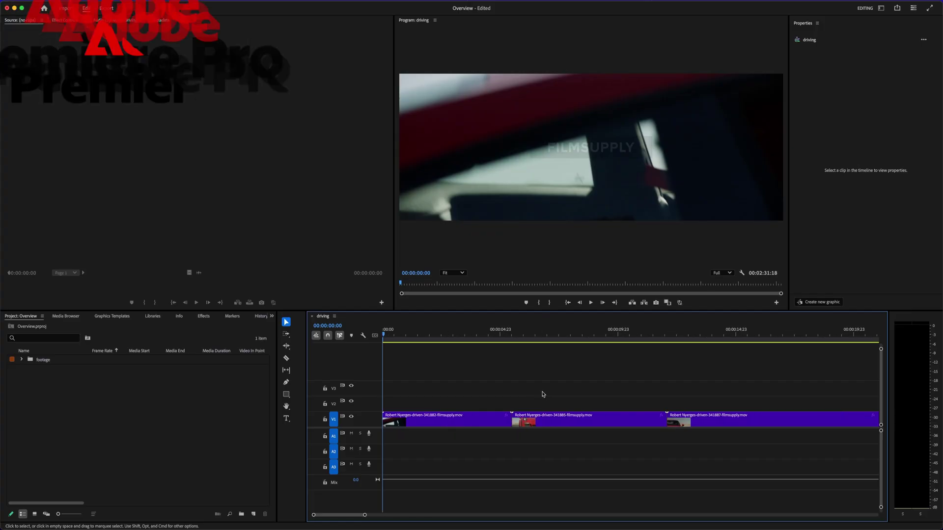
Split the first clip on V1 at 00:00:01:05 with the Razor tool.
{"action": "key", "text": "space"}
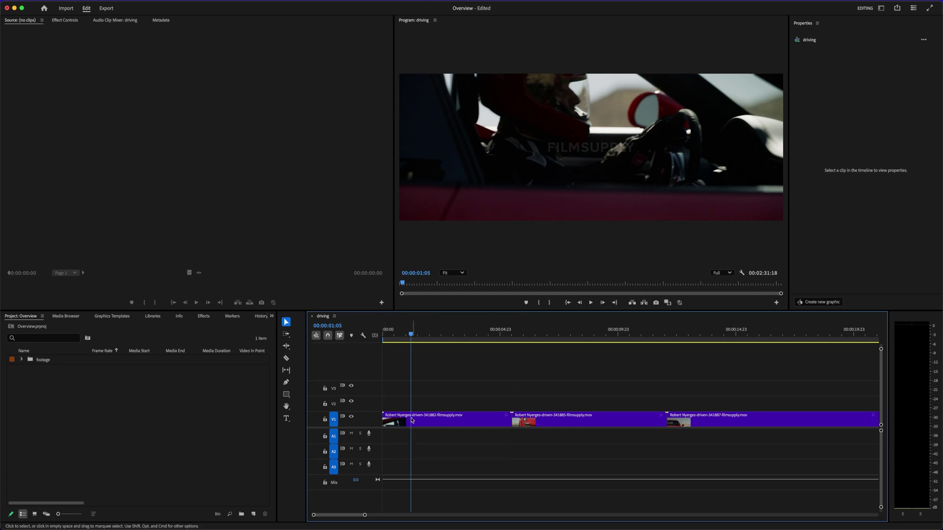
{"action": "left_click", "coordinate": [289, 359]}
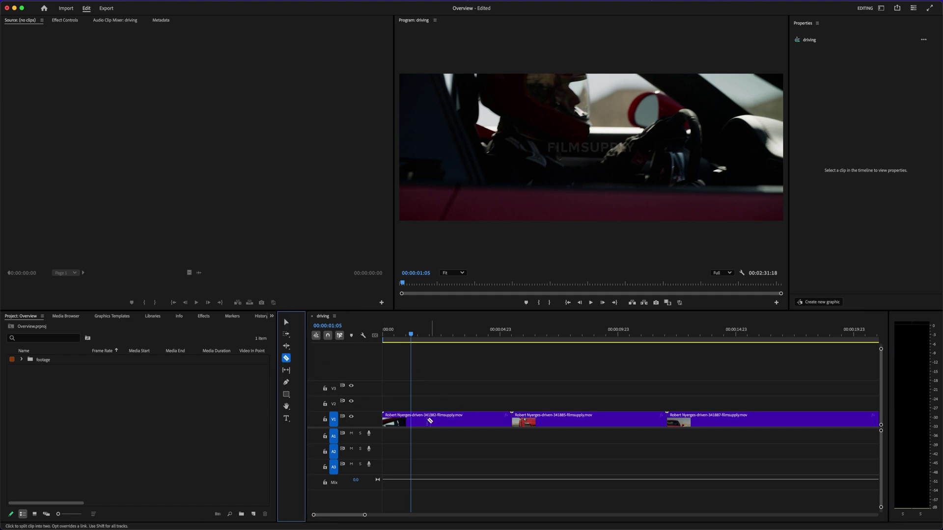
{"action": "left_click", "coordinate": [413, 419]}
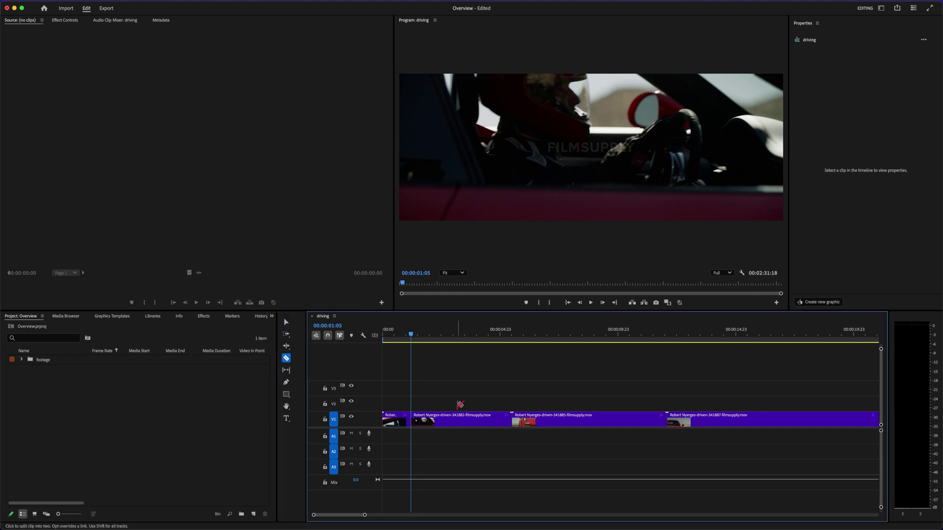
{"action": "left_click", "coordinate": [287, 322]}
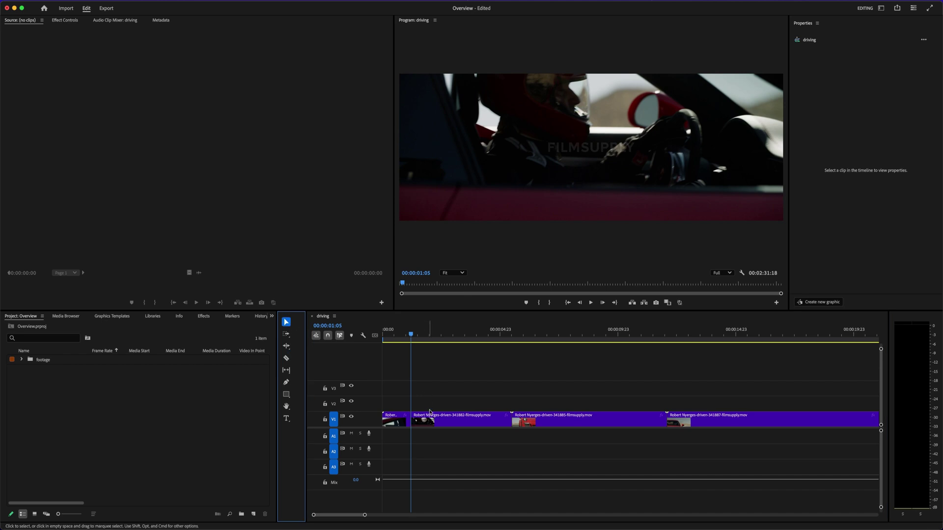
Delete the remainder of the first clip after the 00:00:01:05 cut, leaving a gap on V1.
{"action": "left_click", "coordinate": [453, 424]}
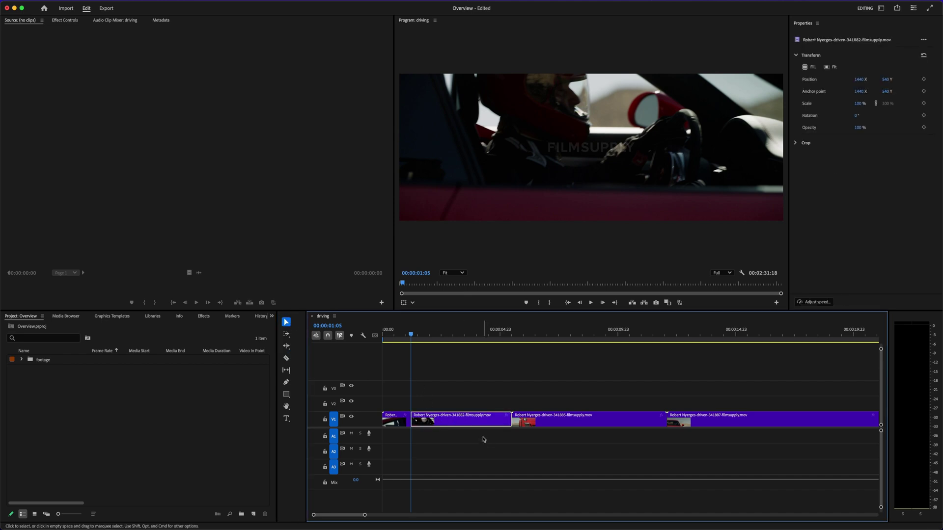
{"action": "key", "text": "Delete"}
{"action": "key", "text": "minus"}
{"action": "key", "text": "minus"}
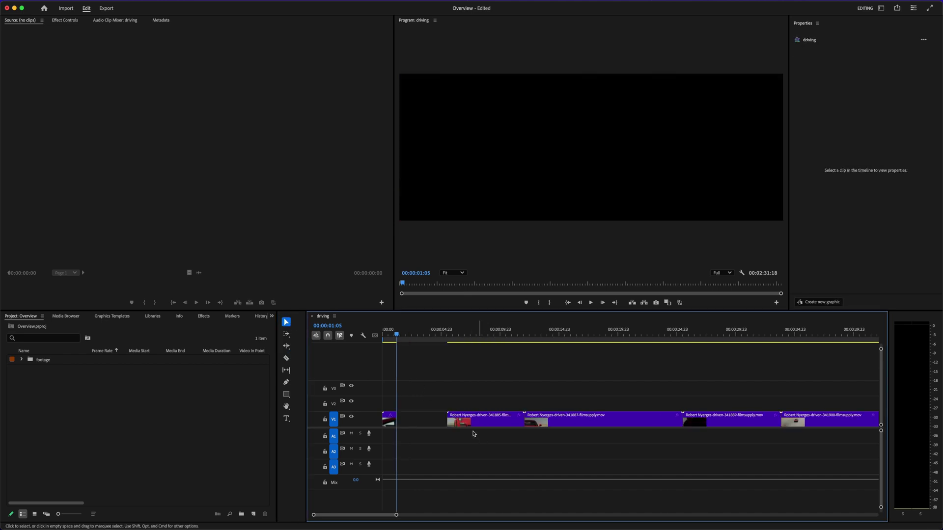
{"action": "key", "text": "equal"}
{"action": "left_click_drag", "start_coordinate": [459, 336], "coordinate": [411, 336]}
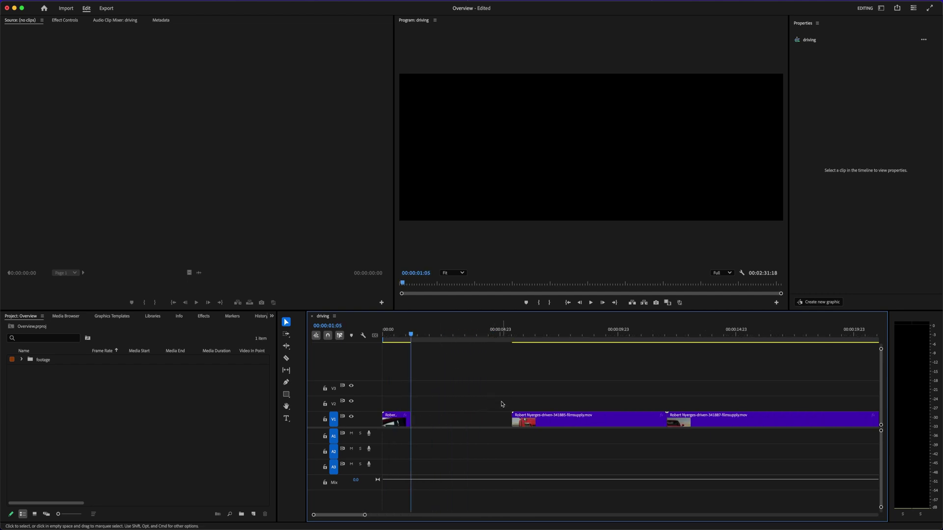
Remove the empty gap after the first clip so the following clips move up to 00:00:01:05.
{"action": "left_click", "coordinate": [481, 422]}
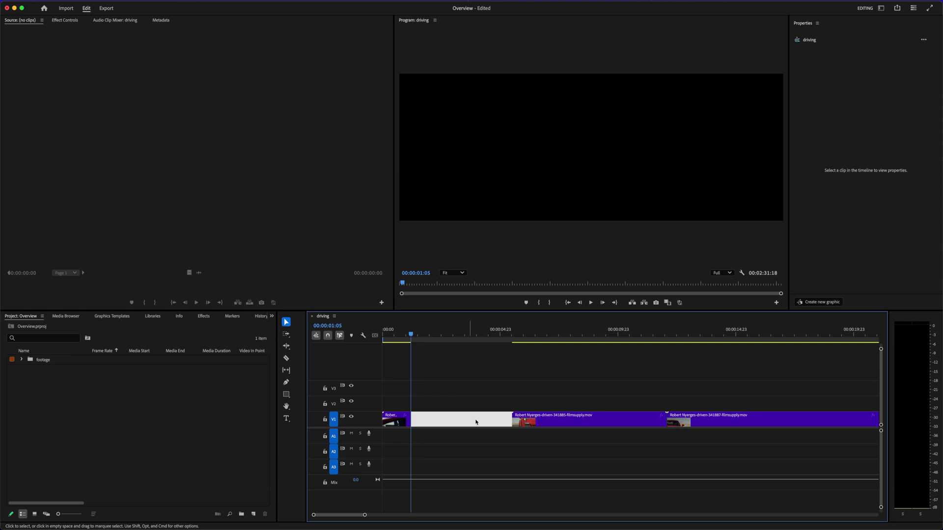
{"action": "key", "text": "Delete"}
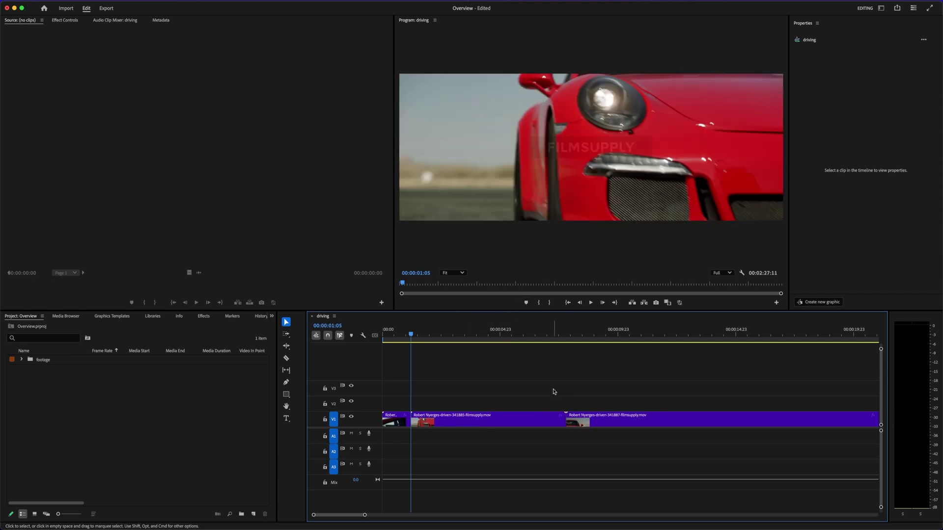
{"action": "key", "text": "minus"}
{"action": "key", "text": "minus"}
{"action": "key", "text": "minus"}
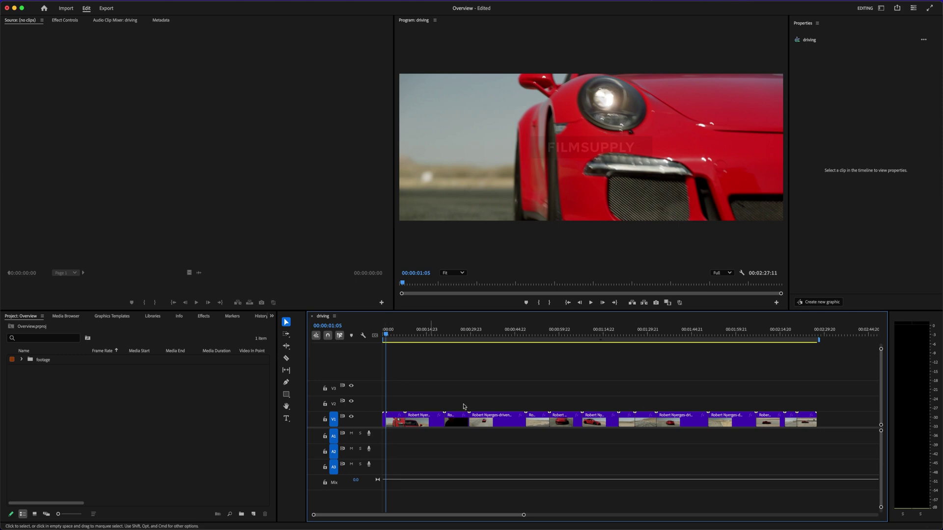
Undo the gap removal and the deletion of the first clip's remainder.
{"action": "key", "text": "equal"}
{"action": "key", "text": "equal"}
{"action": "key", "text": "super+z"}
{"action": "key", "text": "super+z"}
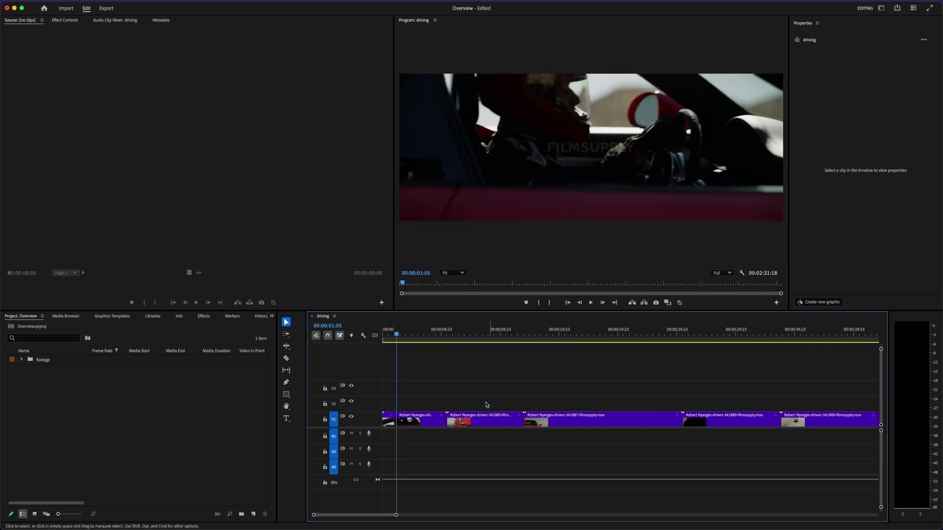
Ripple Delete the remainder of the first clip after the 00:00:01:05 cut.
{"action": "left_click", "coordinate": [417, 426]}
{"action": "right_click", "coordinate": [430, 423]}
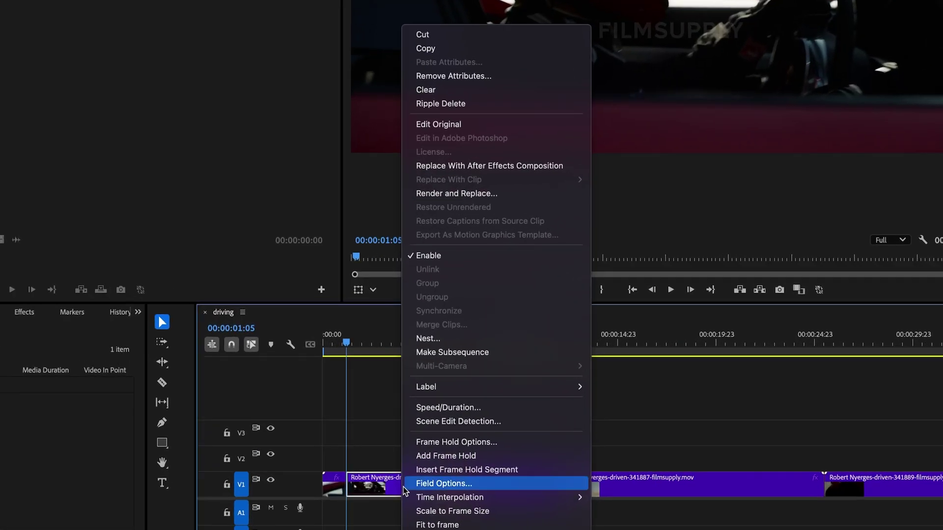
{"action": "left_click", "coordinate": [481, 104]}
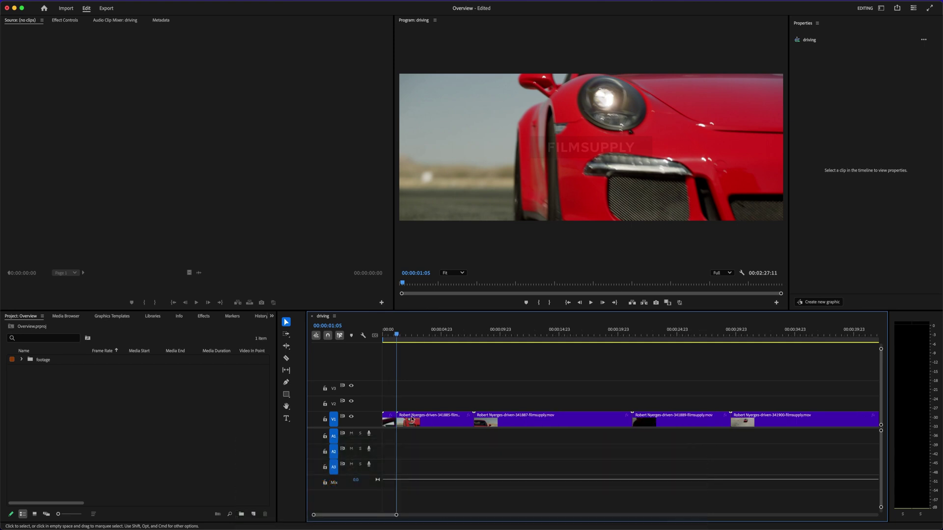
Play through the sequence to 00:00:49:16 and split the clip there, isolating its short opening section.
{"action": "left_click_drag", "start_coordinate": [465, 336], "coordinate": [672, 362]}
{"action": "key", "text": "space"}
{"action": "key", "text": "space"}
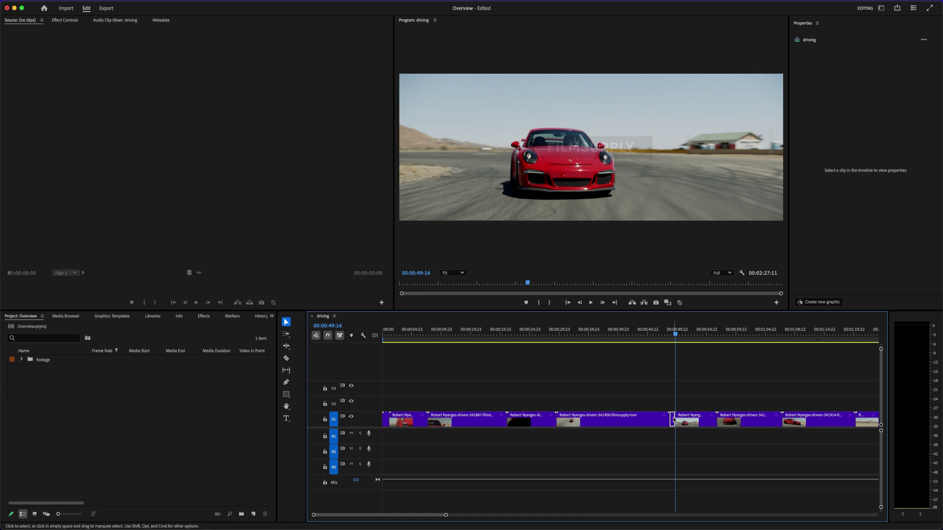
Try to move the short section before 00:00:49:16 onto track V2, above the start of the second clip.
{"action": "left_click_drag", "start_coordinate": [674, 420], "coordinate": [393, 404]}
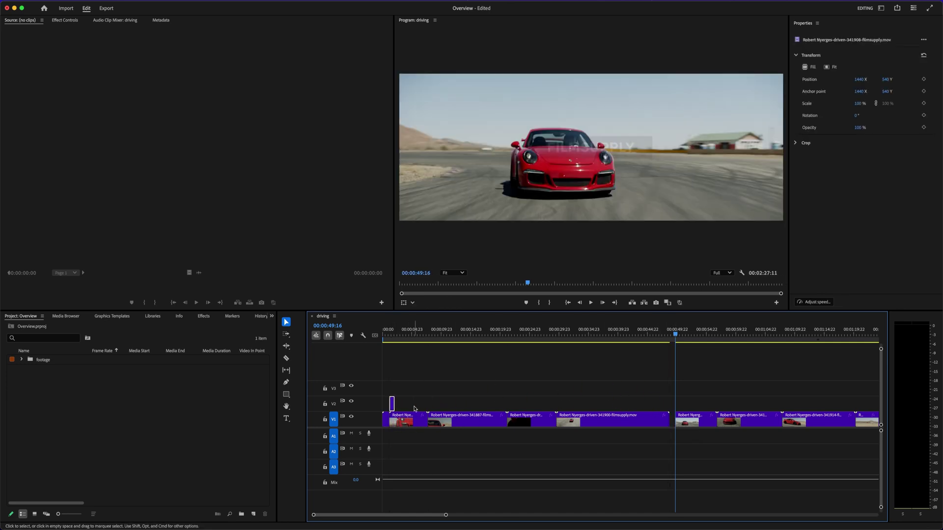
{"action": "key", "text": "minus"}
{"action": "left_click_drag", "start_coordinate": [857, 398], "coordinate": [387, 419]}
{"action": "left_click", "coordinate": [417, 395]}
{"action": "left_click", "coordinate": [432, 384]}
{"action": "key", "text": "shift+Delete"}
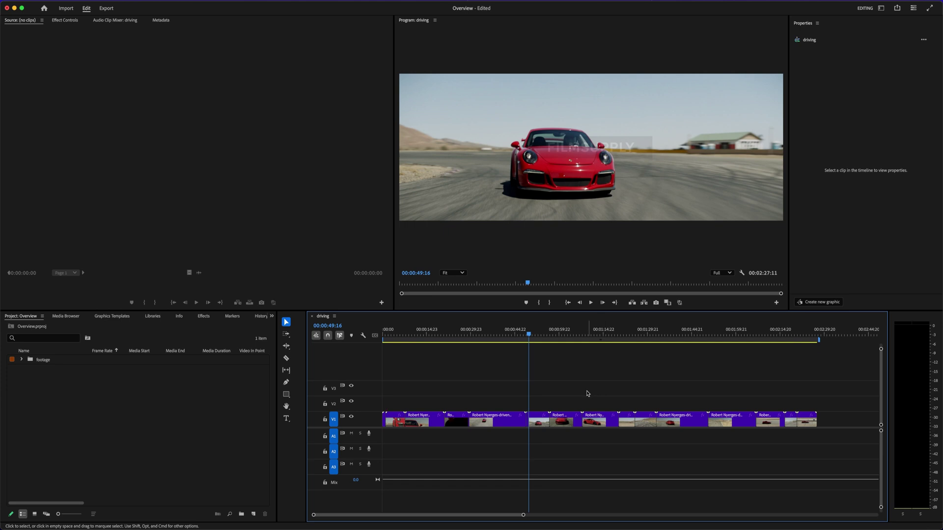
Cut the short section before 00:00:49:16 out of V1 to the clipboard.
{"action": "key", "text": "equal"}
{"action": "left_click", "coordinate": [628, 421]}
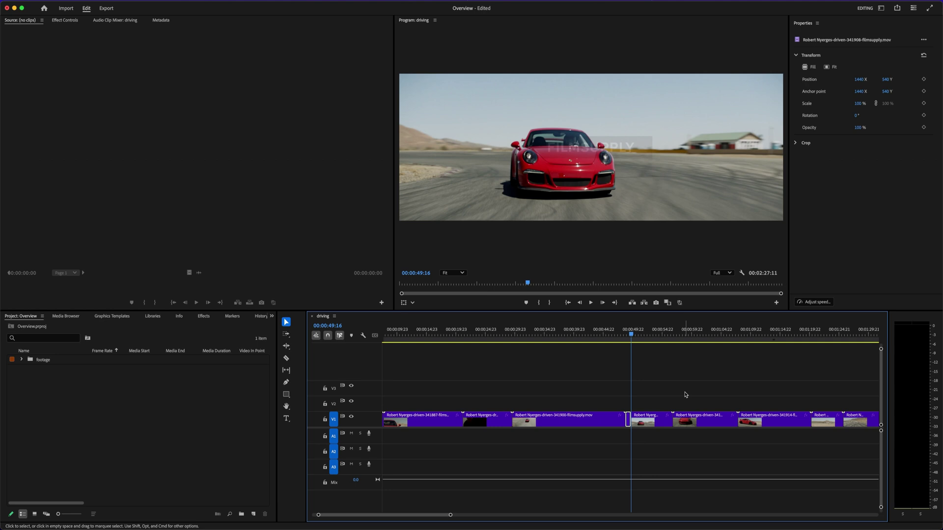
{"action": "left_click", "coordinate": [686, 394]}
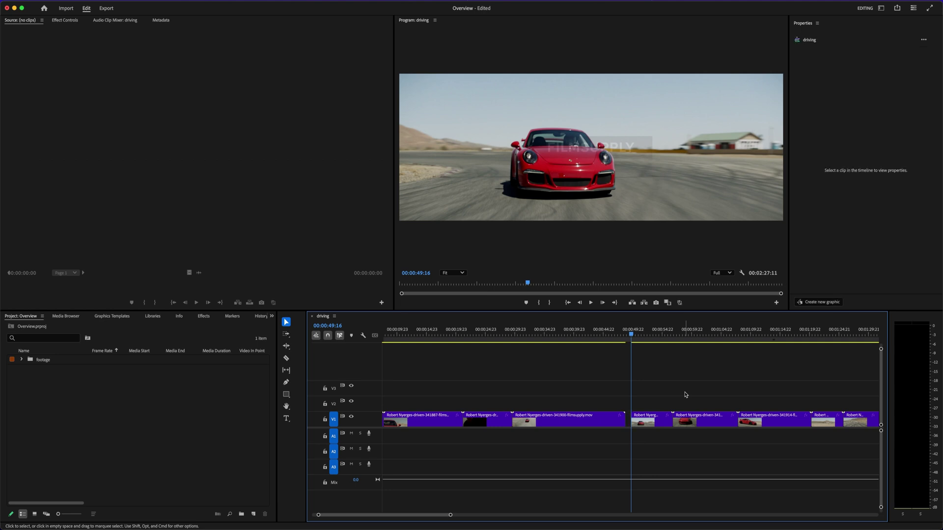
Paste-insert the cut section at the first edit point, 00:00:01:05, pushing the following clips along.
{"action": "key", "text": "backslash"}
{"action": "left_click", "coordinate": [383, 336]}
{"action": "key", "text": "equal"}
{"action": "key", "text": "equal"}
{"action": "key", "text": "equal"}
{"action": "key", "text": "equal"}
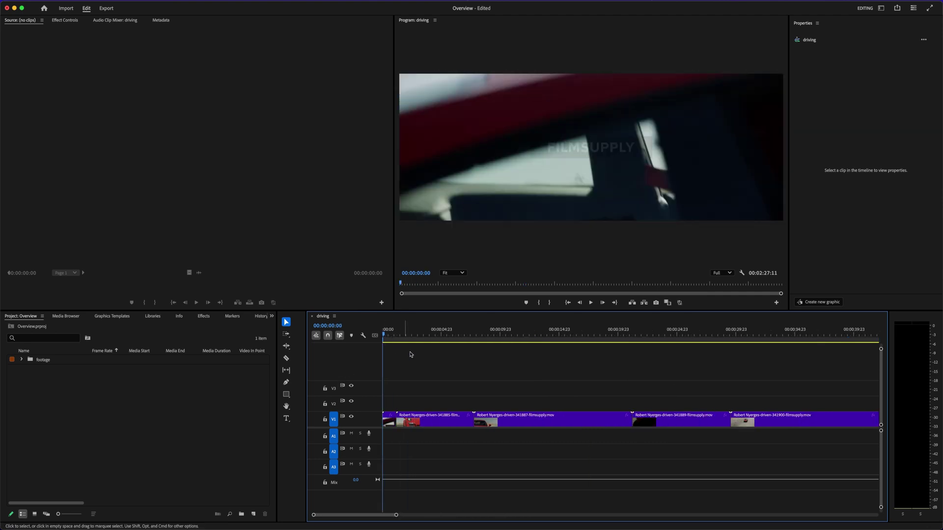
{"action": "key", "text": "Down"}
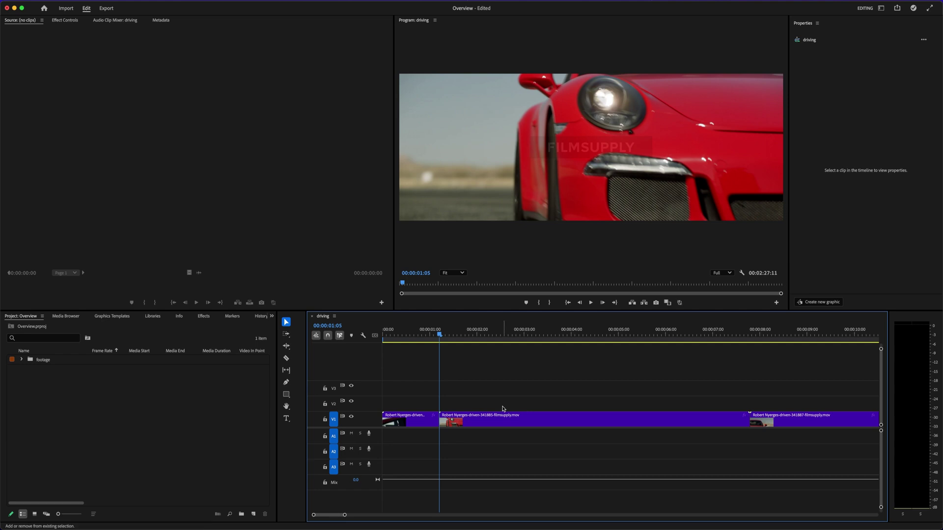
{"action": "key", "text": "super+shift+v"}
{"action": "left_click", "coordinate": [540, 396]}
{"action": "key", "text": "Up"}
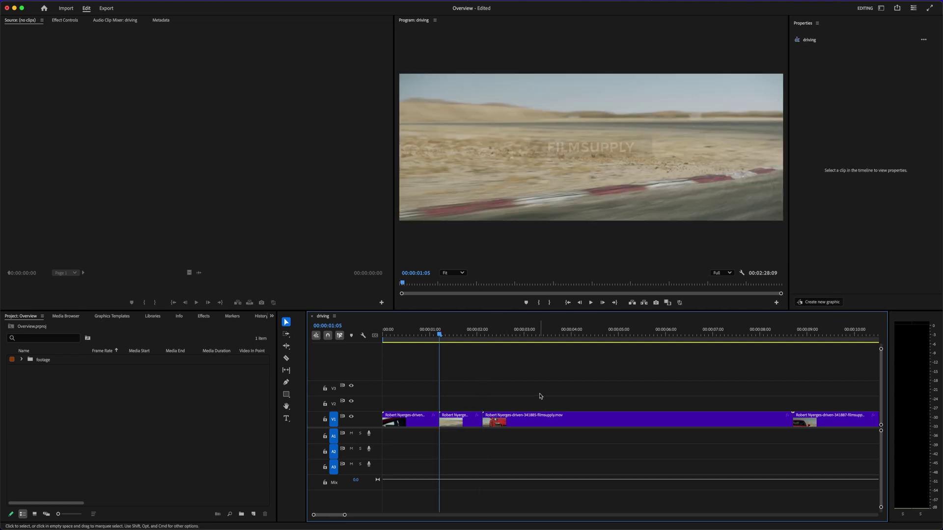
Play back the inserted clip and place the playhead at its end, 00:00:02:03.
{"action": "key", "text": "minus"}
{"action": "key", "text": "space"}
{"action": "key", "text": "space"}
{"action": "key", "text": "Up"}
{"action": "key", "text": "minus"}
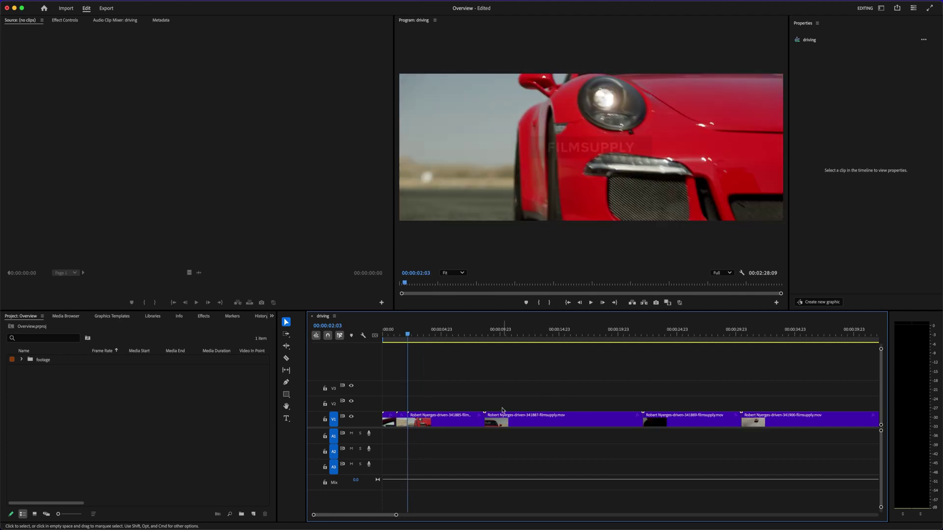
Delete all leftover clips on V1 after 00:00:05:08, keeping only the first four clips.
{"action": "left_click_drag", "start_coordinate": [709, 407], "coordinate": [438, 431]}
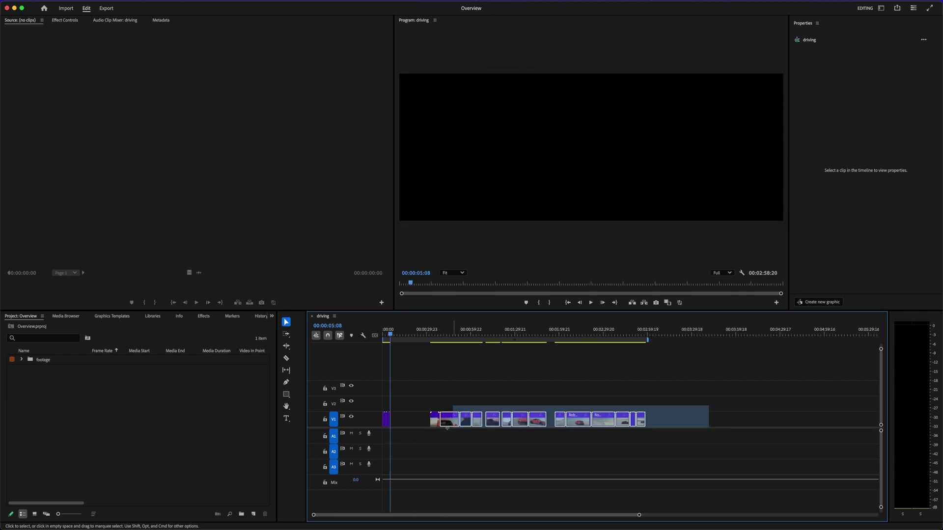
{"action": "key", "text": "equal"}
{"action": "key", "text": "equal"}
{"action": "key", "text": "equal"}
{"action": "key", "text": "Delete"}
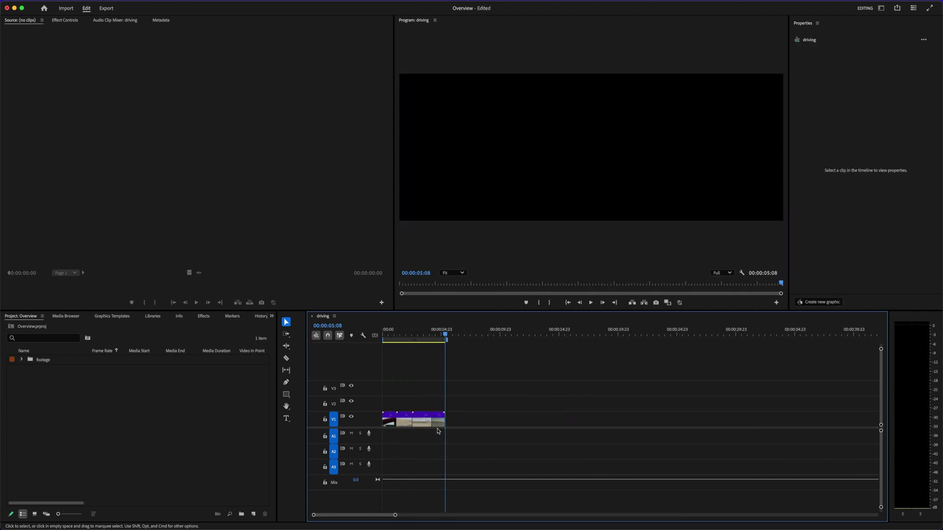
{"action": "key", "text": "minus"}
{"action": "key", "text": "minus"}
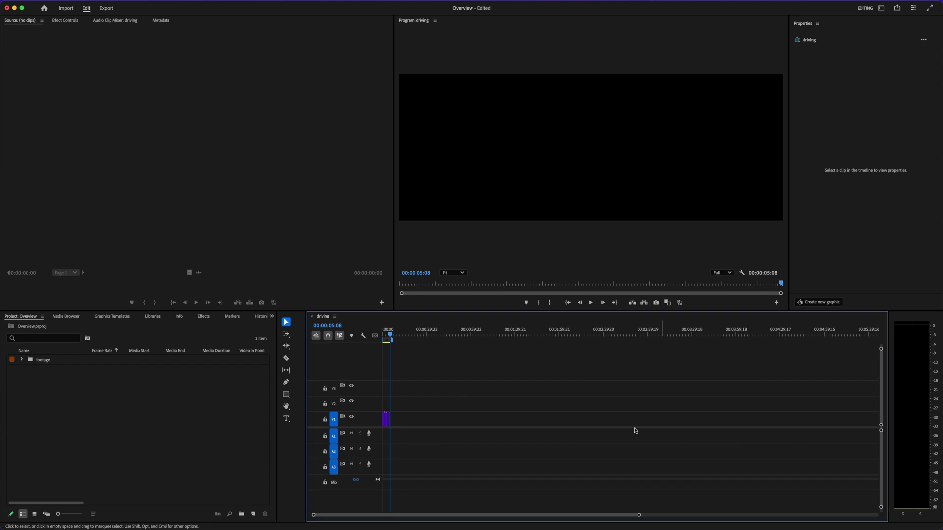
Play back the four-clip sequence from its beginning to review the edit.
{"action": "key", "text": "equal"}
{"action": "key", "text": "equal"}
{"action": "key", "text": "equal"}
{"action": "key", "text": "Home"}
{"action": "key", "text": "equal"}
{"action": "key", "text": "equal"}
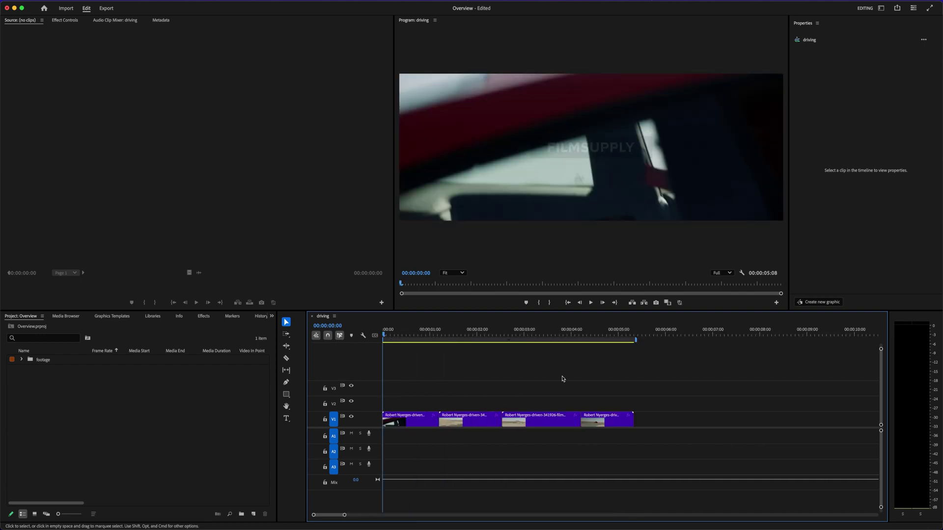
{"action": "key", "text": "space"}
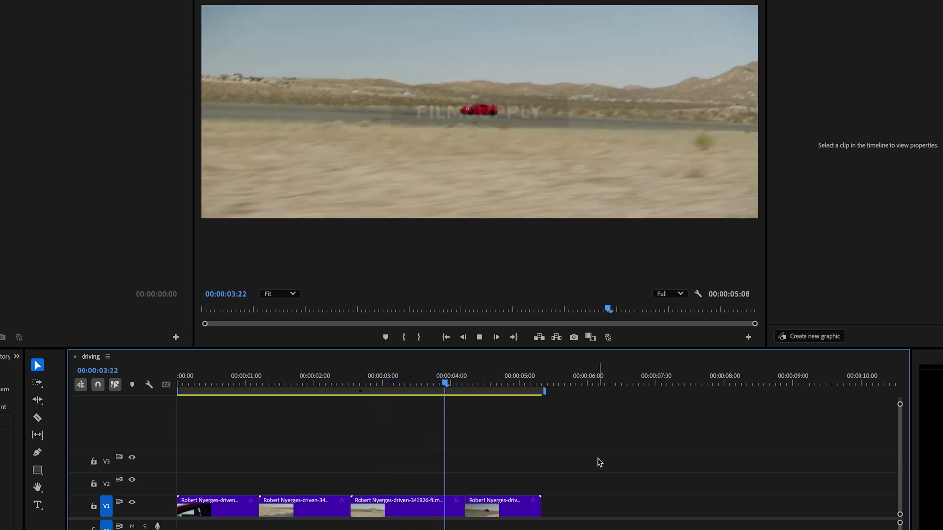
{"action": "key", "text": "space"}
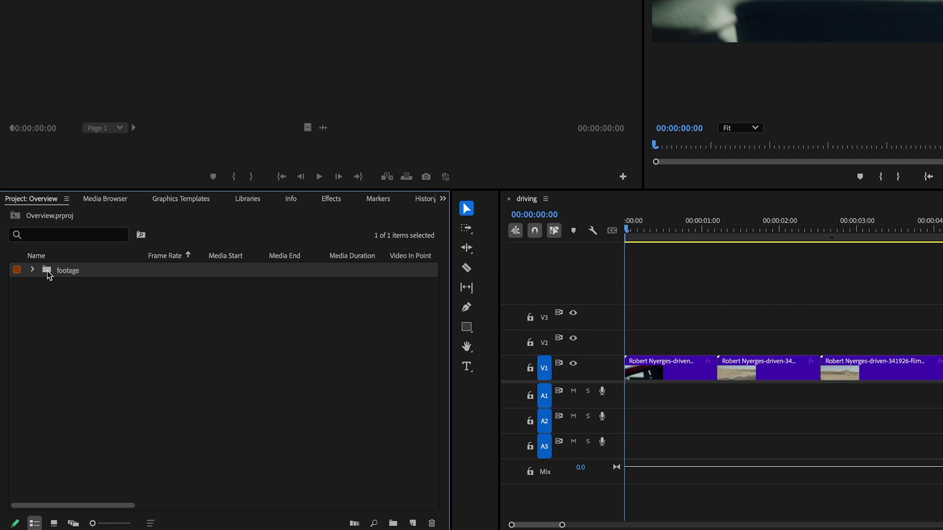
Open the close_ups bin inside the footage bin and display its clips as thumbnails.
{"action": "double_click", "coordinate": [31, 361]}
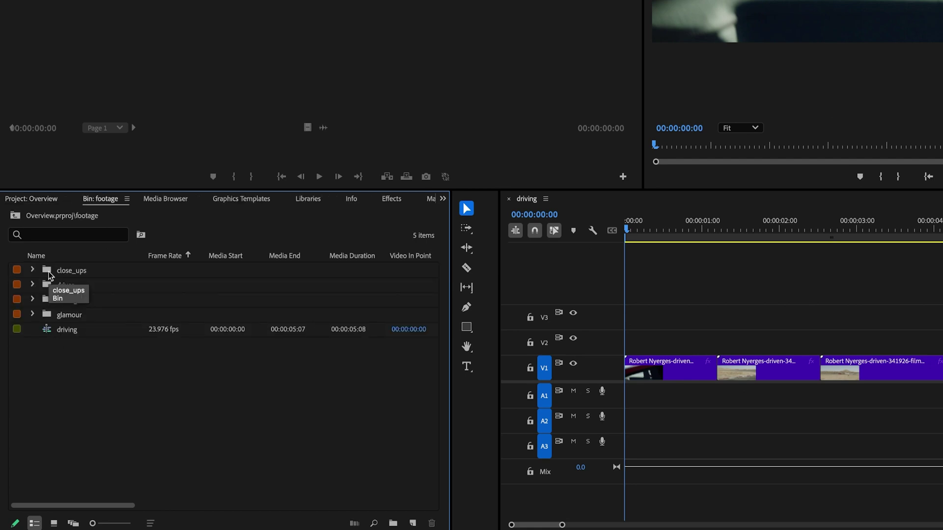
{"action": "double_click", "coordinate": [49, 275]}
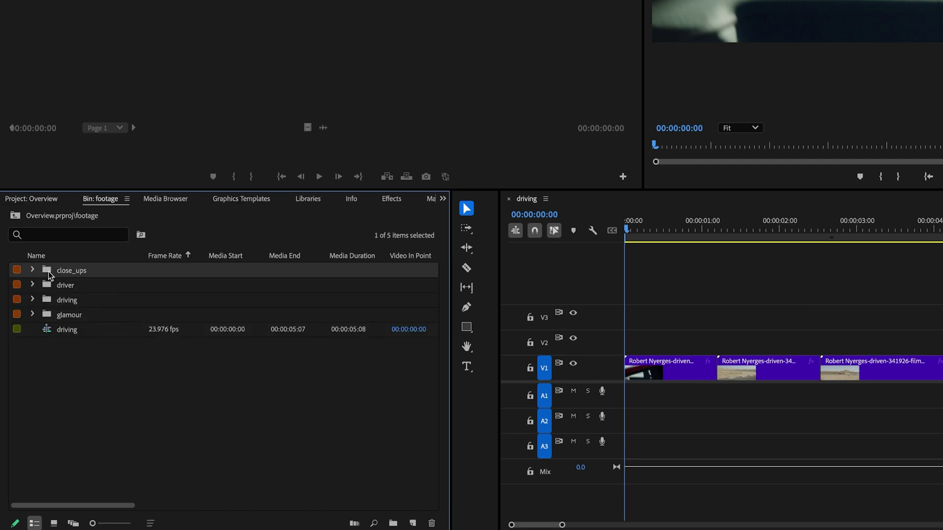
{"action": "left_click", "coordinate": [54, 523]}
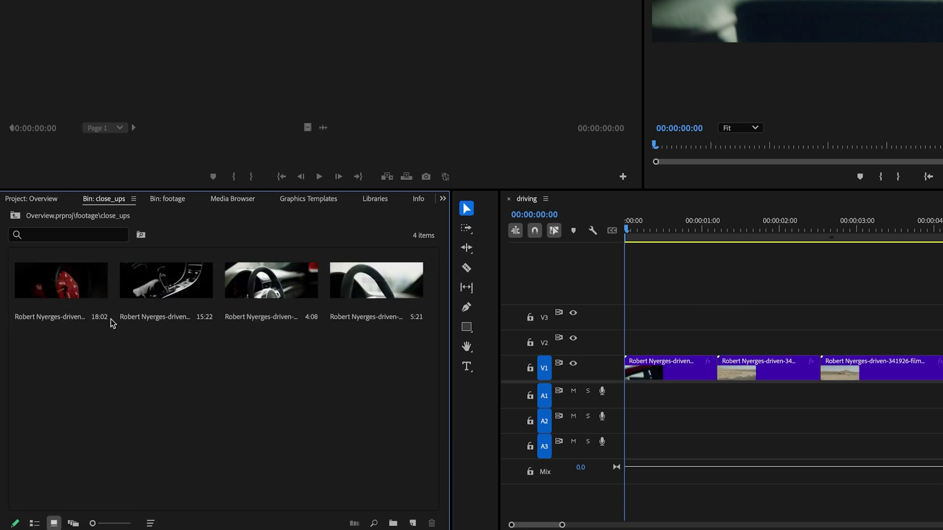
Load the gear-shifter clip into the Source monitor and scrub both it and the driving sequence, returning each to its start.
{"action": "left_click", "coordinate": [197, 292]}
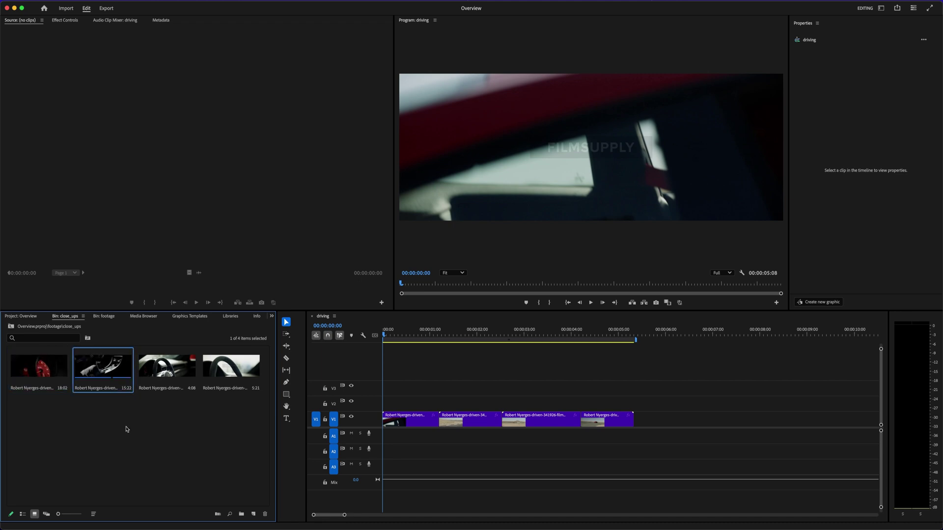
{"action": "double_click", "coordinate": [102, 371]}
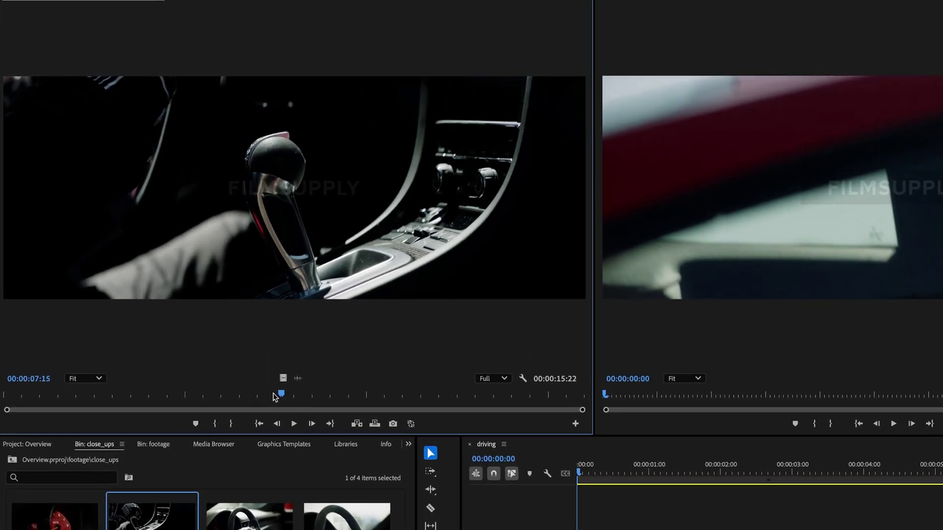
{"action": "left_click_drag", "start_coordinate": [187, 284], "coordinate": [5, 283]}
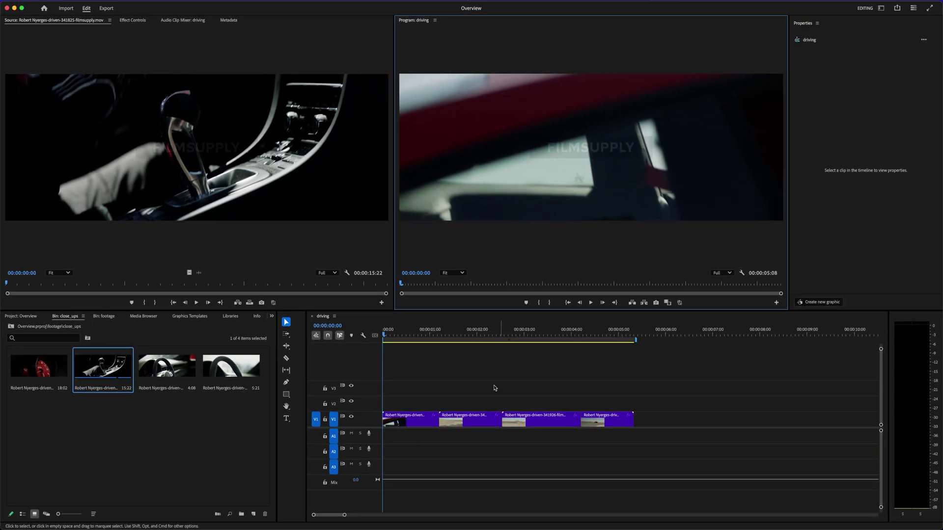
{"action": "left_click_drag", "start_coordinate": [422, 336], "coordinate": [371, 362]}
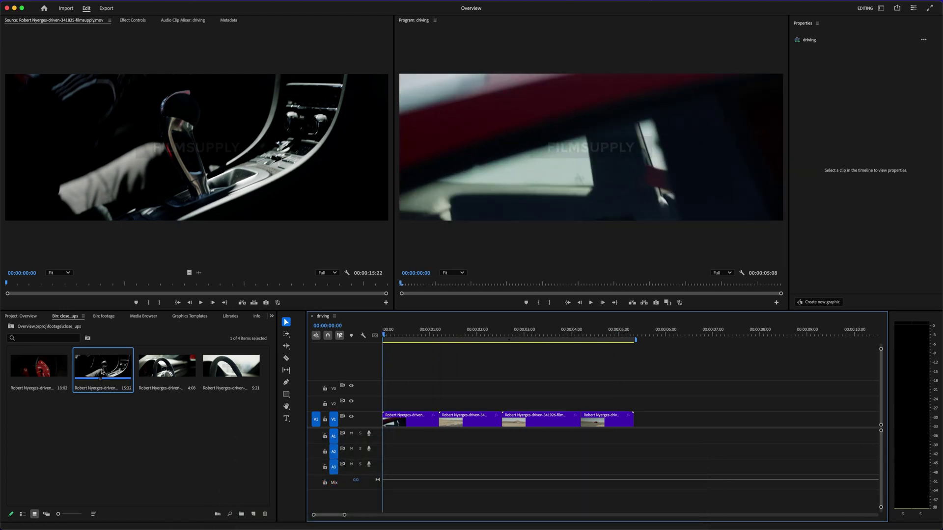
Mark the opening 22 frames of the gear-shifter source clip, with In at 00:00:00:00 and Out at 00:00:00:21.
{"action": "left_click", "coordinate": [40, 276]}
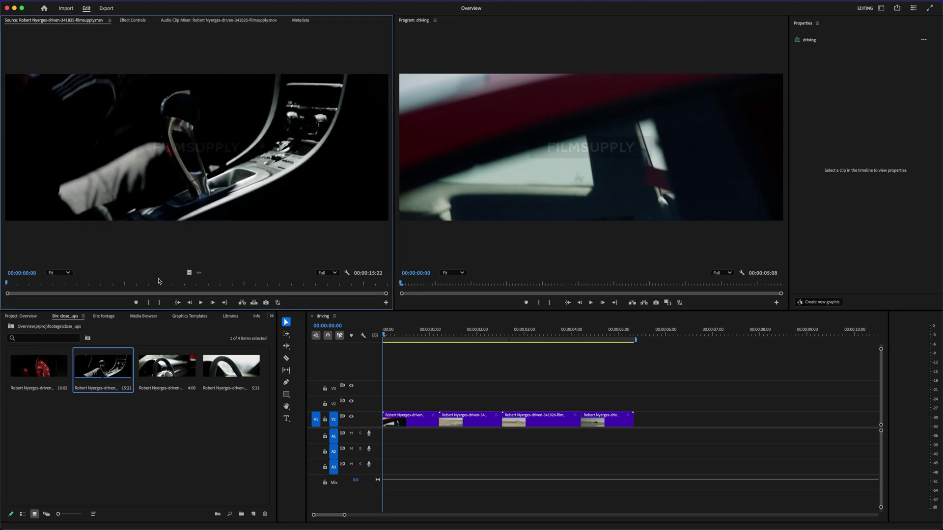
{"action": "key", "text": "space"}
{"action": "key", "text": "space"}
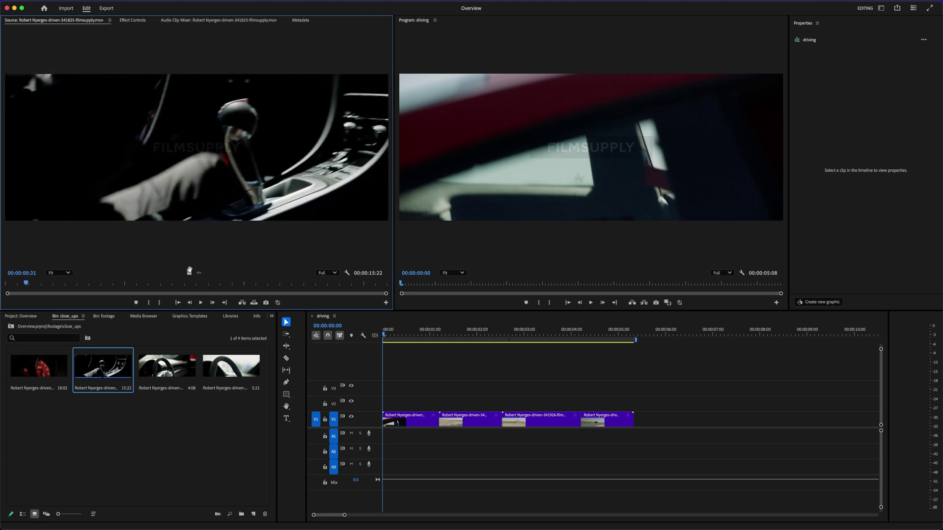
{"action": "left_click", "coordinate": [160, 303]}
{"action": "key", "text": "Home"}
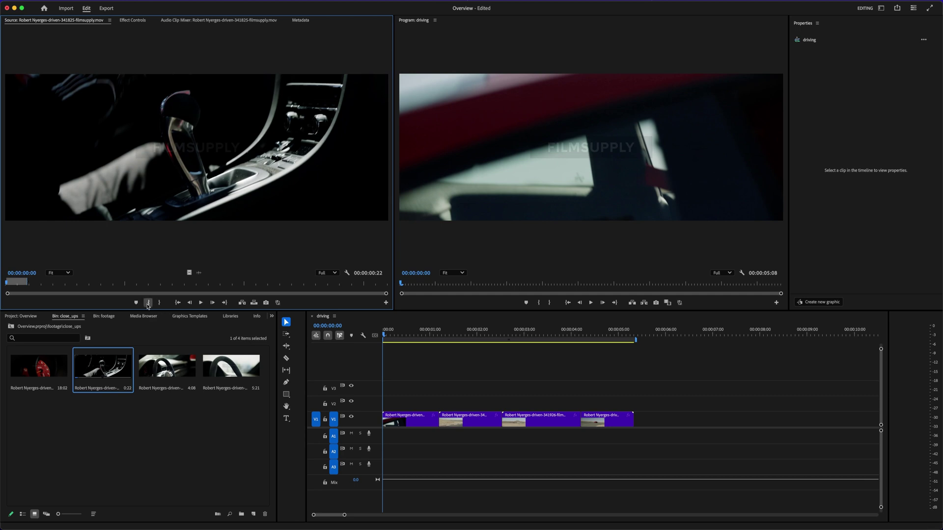
Try inserting and overwriting the marked gear-shifter shot at the start of the driving sequence, undoing each edit.
{"action": "left_click", "coordinate": [481, 393]}
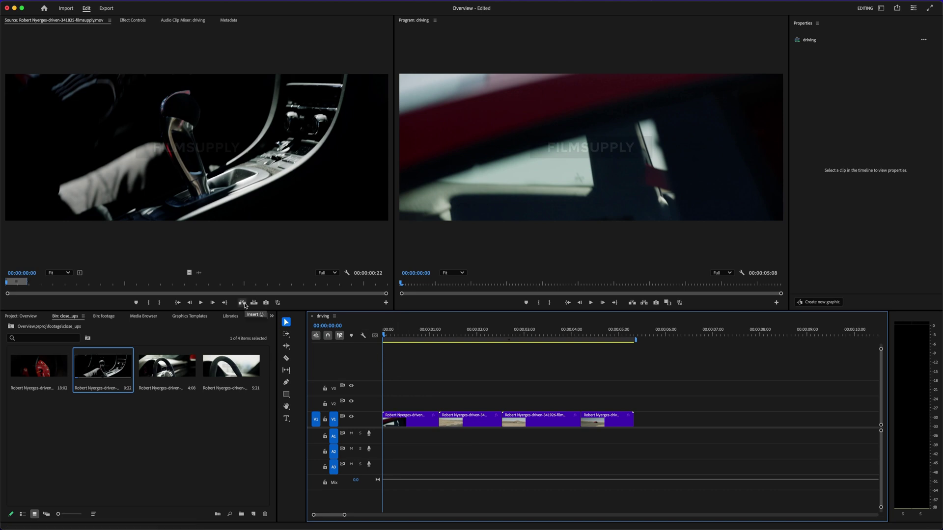
{"action": "left_click", "coordinate": [242, 303]}
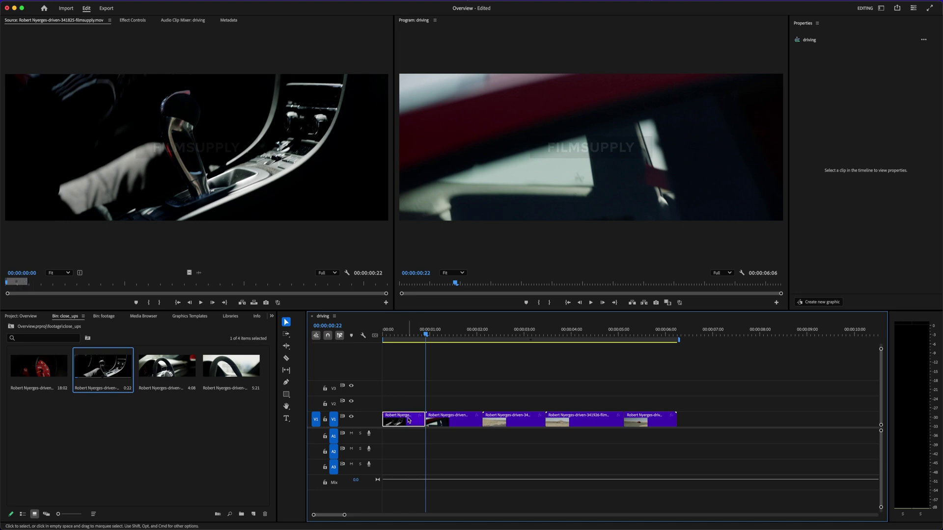
{"action": "key", "text": "Home"}
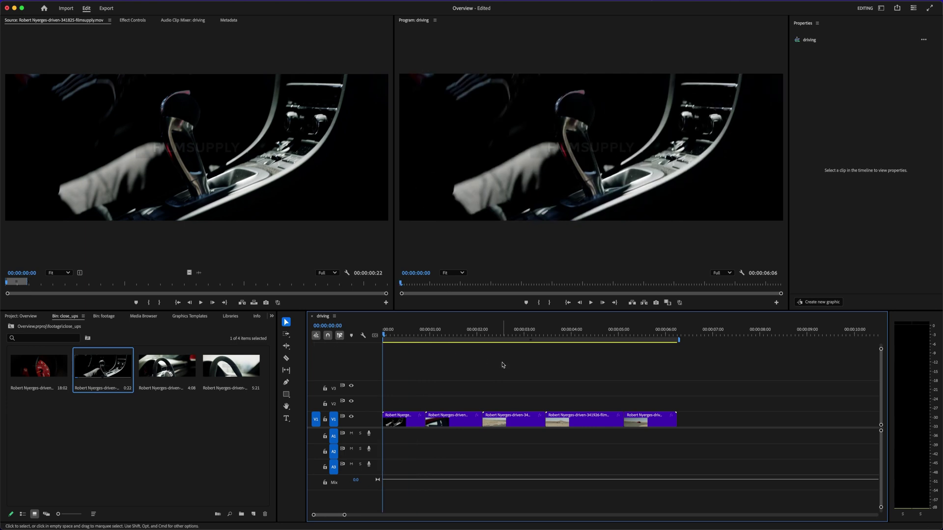
{"action": "key", "text": "super+z"}
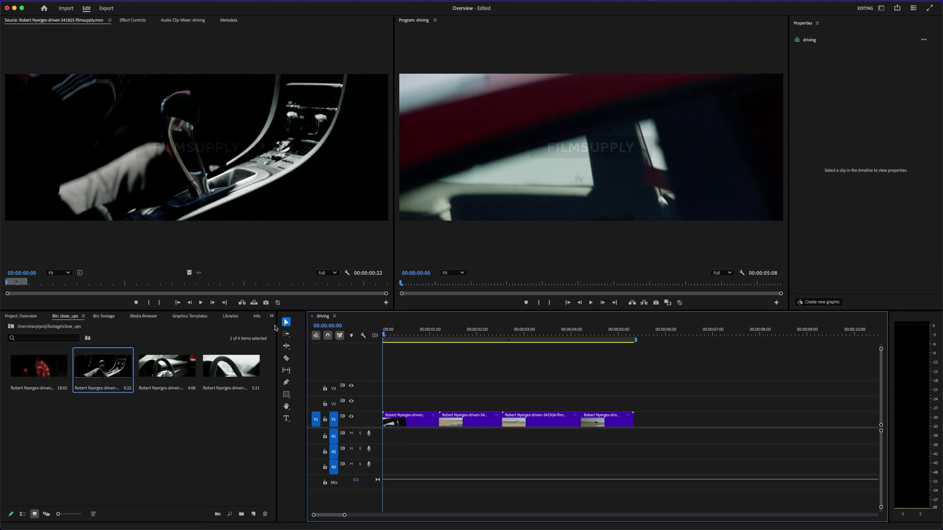
{"action": "left_click", "coordinate": [257, 304]}
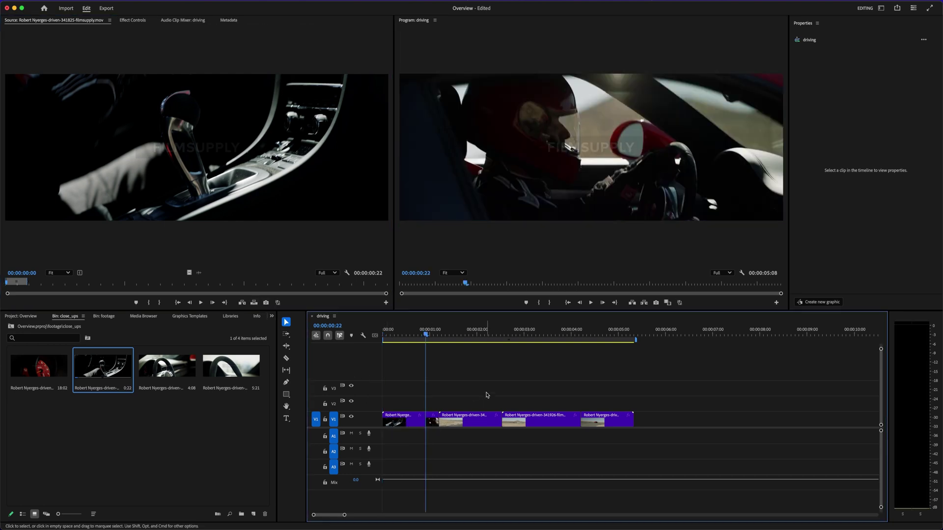
{"action": "key", "text": "super+z"}
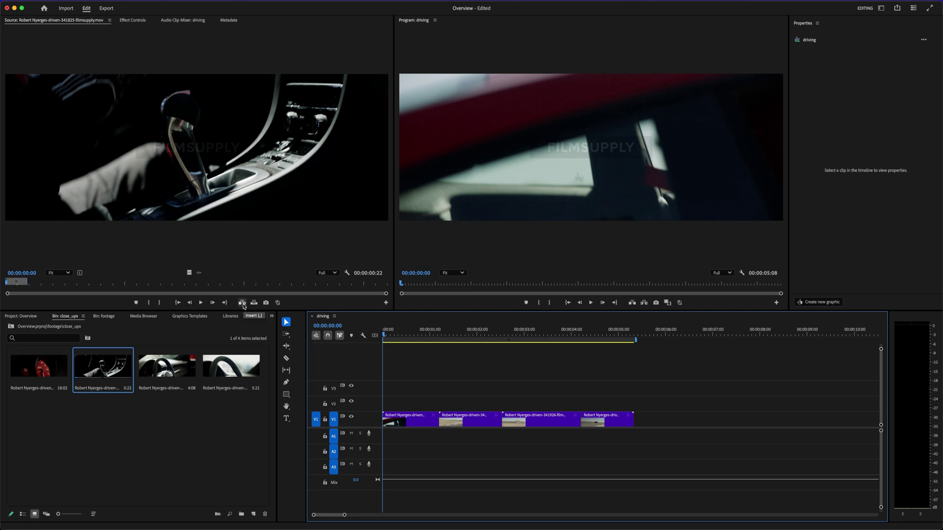
Insert the marked gear-shifter shot at the start of the driving sequence and play the new opening.
{"action": "left_click", "coordinate": [243, 303]}
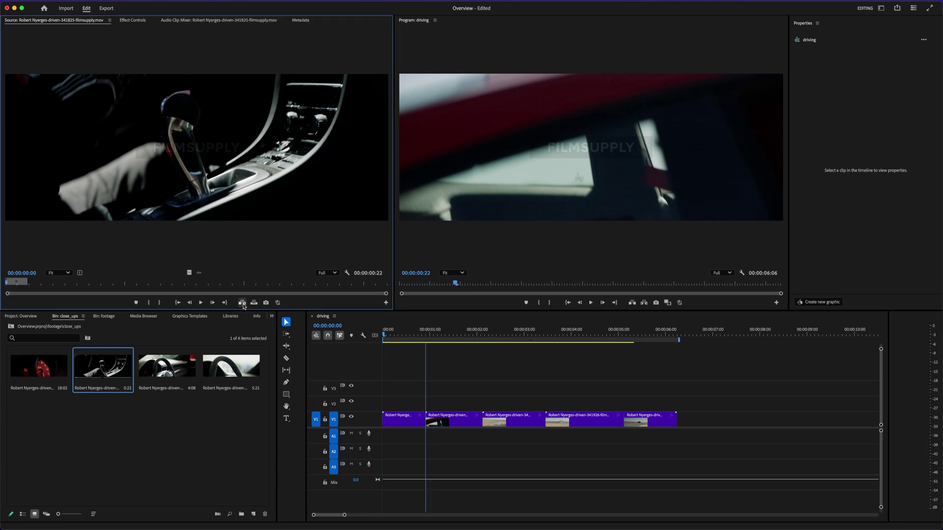
{"action": "key", "text": "Home"}
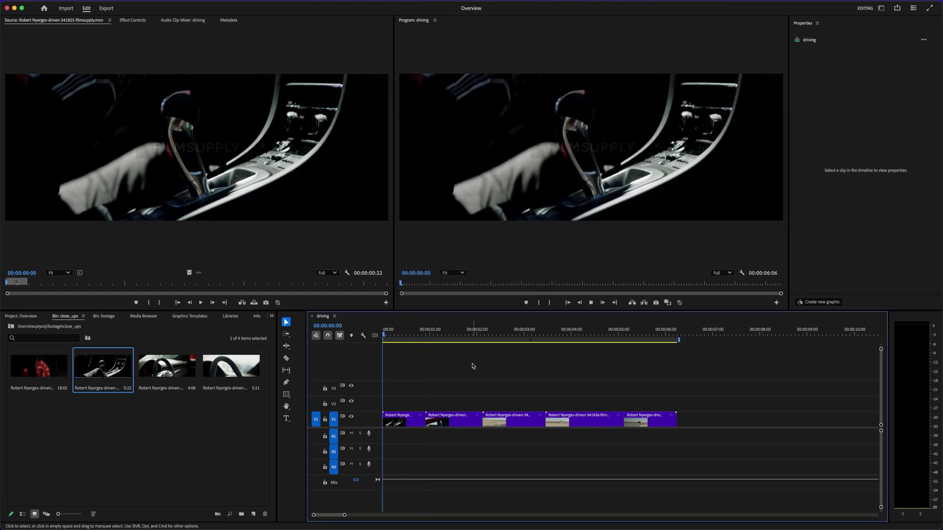
{"action": "key", "text": "space"}
{"action": "key", "text": "minus"}
{"action": "key", "text": "equal"}
{"action": "key", "text": "space"}
{"action": "key", "text": "Home"}
{"action": "key", "text": "space"}
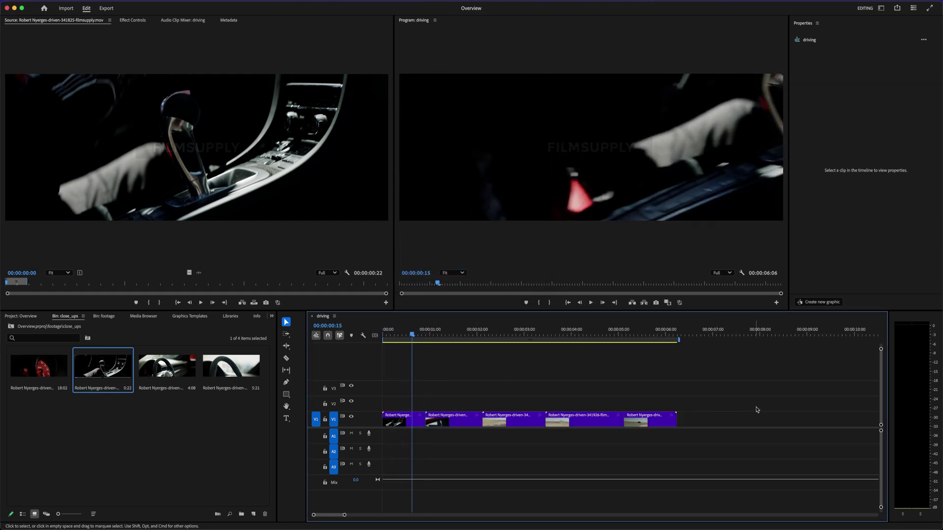
Move all clips after the opening gear-shifter shot six frames earlier on V1, overwriting its end, and save the project.
{"action": "left_click_drag", "start_coordinate": [756, 409], "coordinate": [388, 424]}
{"action": "key", "text": "="}
{"action": "left_click_drag", "start_coordinate": [528, 427], "coordinate": [503, 426]}
{"action": "key", "text": "super+s"}
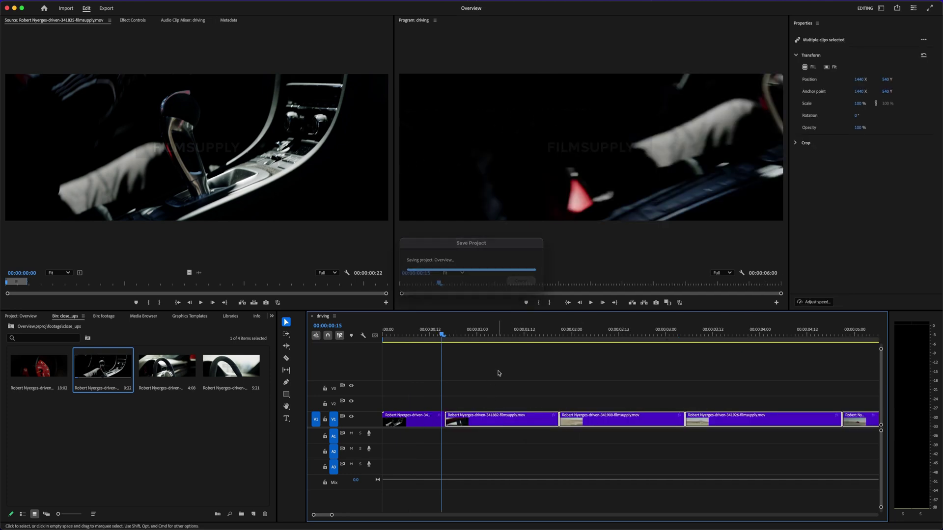
Play the shortened opening repeatedly from the sequence start to check the cut after the gear-shifter shot.
{"action": "left_click", "coordinate": [498, 373]}
{"action": "left_click_drag", "start_coordinate": [441, 335], "coordinate": [383, 334]}
{"action": "key", "text": "minus"}
{"action": "key", "text": "minus"}
{"action": "key", "text": "space"}
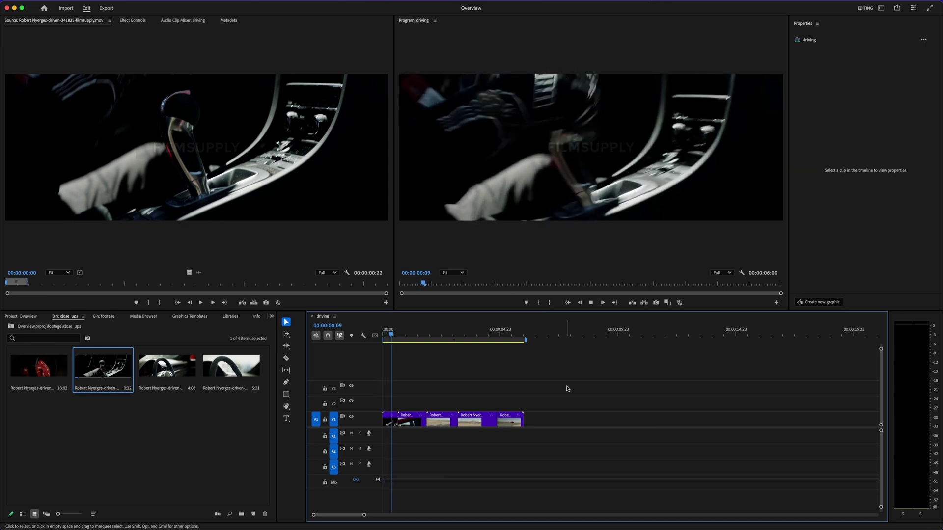
{"action": "key", "text": "="}
{"action": "left_click", "coordinate": [386, 335]}
{"action": "left_click_drag", "start_coordinate": [385, 335], "coordinate": [383, 334]}
{"action": "key", "text": "="}
{"action": "key", "text": "space"}
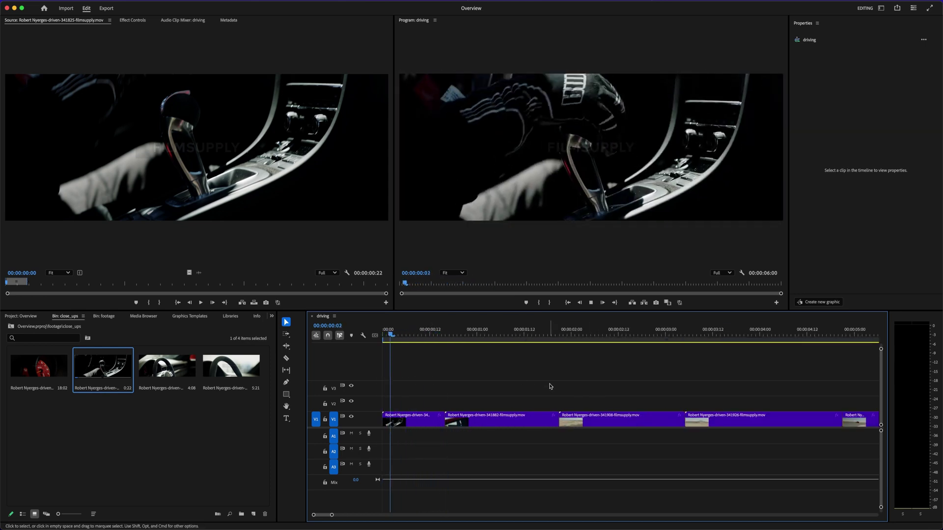
{"action": "key", "text": "space"}
{"action": "key", "text": "space"}
{"action": "key", "text": "space"}
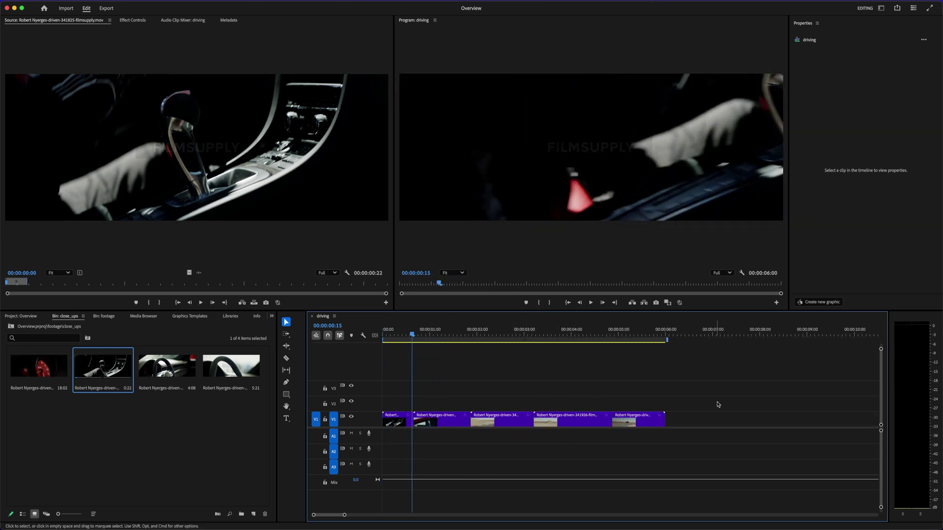
Move all clips after the opening shot one more frame earlier, so the second clip starts at 00:00:00:15, and save.
{"action": "left_click_drag", "start_coordinate": [720, 404], "coordinate": [414, 434]}
{"action": "key", "text": "="}
{"action": "left_click_drag", "start_coordinate": [540, 421], "coordinate": [528, 423]}
{"action": "key", "text": "super+s"}
Deselect the clips and play the driving sequence from its beginning to review the tightened opening cut.
{"action": "left_click_drag", "start_coordinate": [467, 336], "coordinate": [383, 336]}
{"action": "key", "text": "space"}
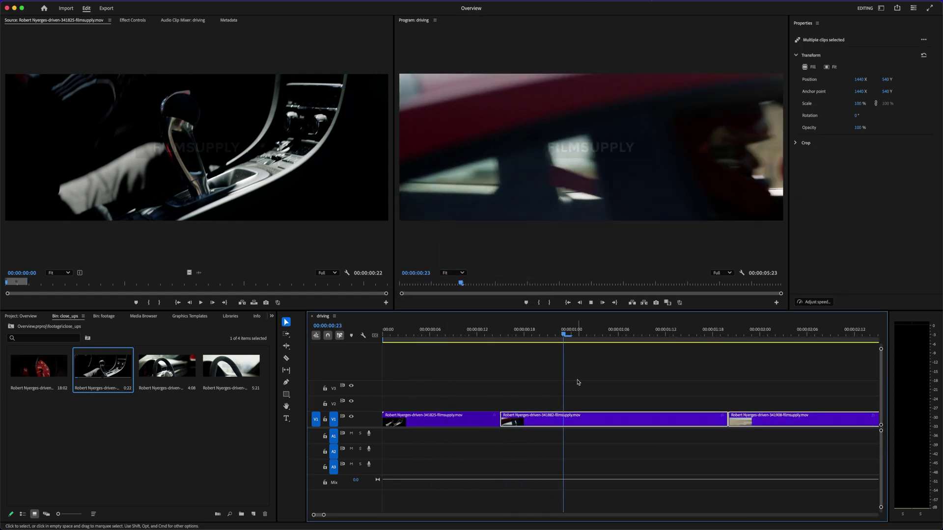
{"action": "key", "text": "minus"}
{"action": "key", "text": "minus"}
{"action": "left_click", "coordinate": [593, 382]}
{"action": "key", "text": "space"}
{"action": "key", "text": "Up"}
{"action": "key", "text": "Up"}
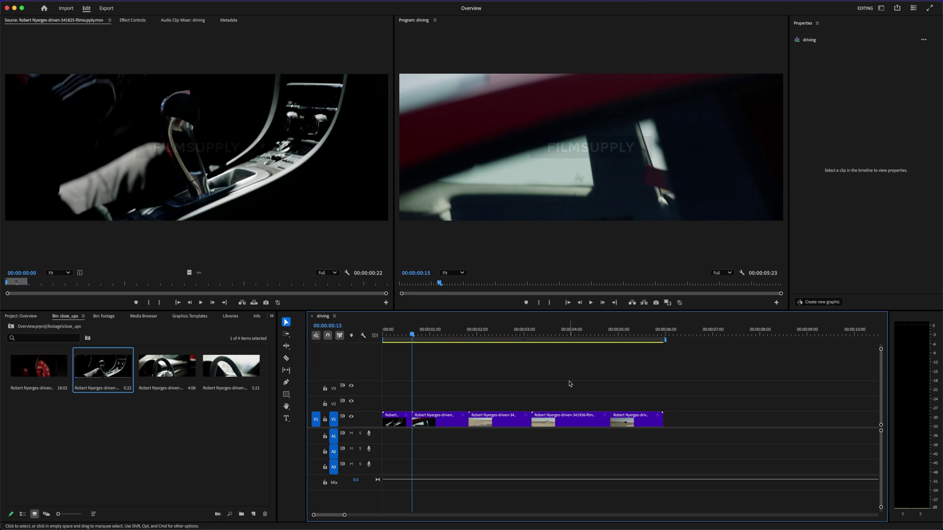
{"action": "key", "text": "space"}
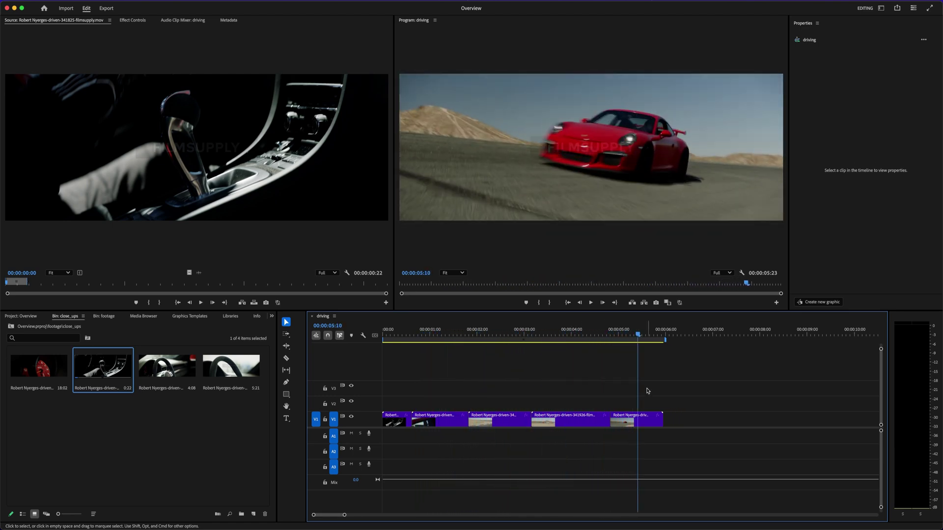
Save the project, review the cut before the last clip and park the playhead there at 00:00:04:20.
{"action": "key", "text": "super+s"}
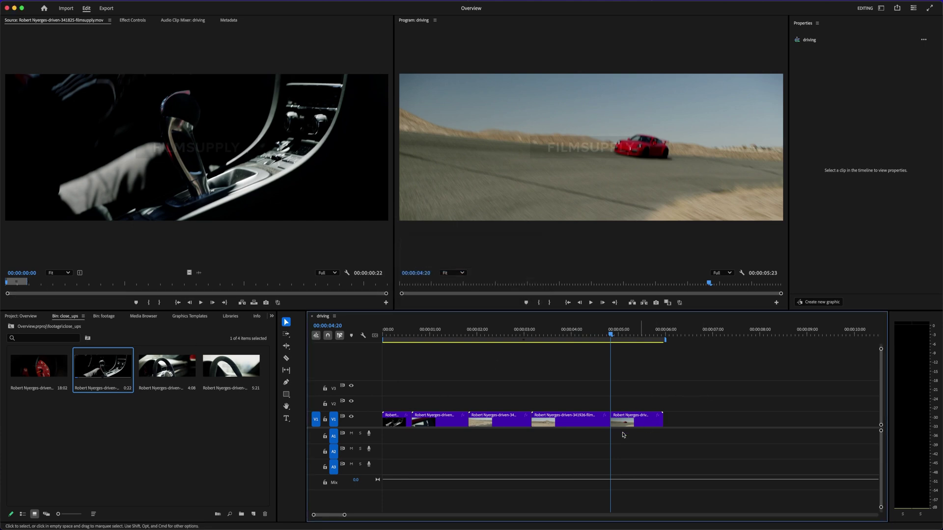
{"action": "left_click_drag", "start_coordinate": [610, 335], "coordinate": [587, 334]}
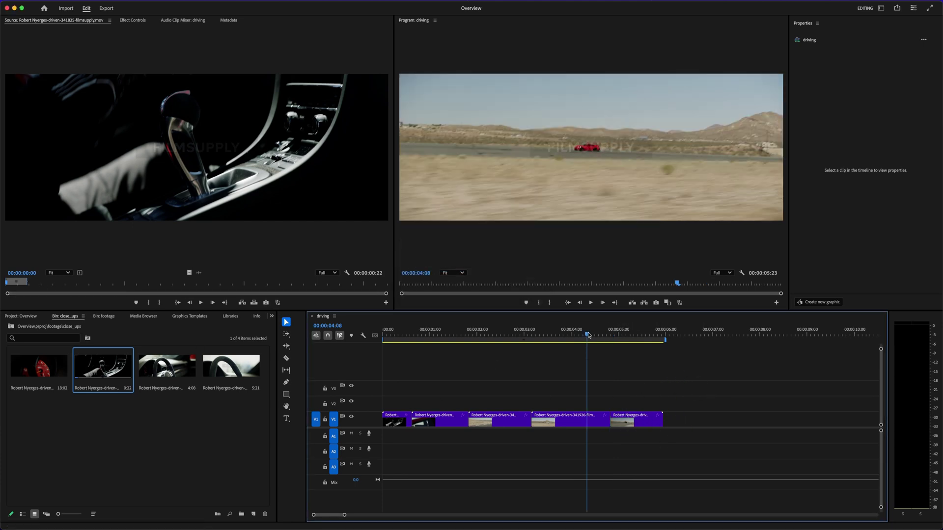
{"action": "key", "text": "space"}
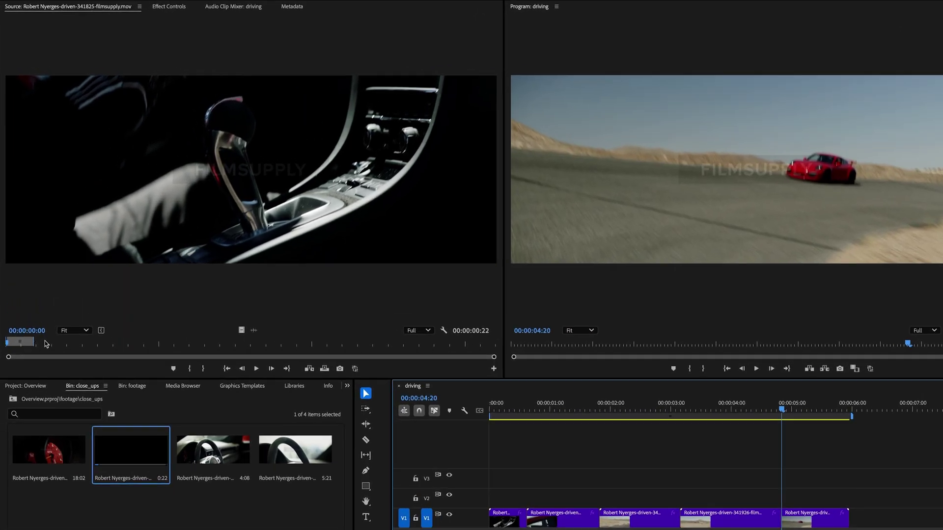
Play further through the gear-shifter source clip and set its Out point at 00:00:02:09.
{"action": "left_click_drag", "start_coordinate": [35, 283], "coordinate": [28, 285]}
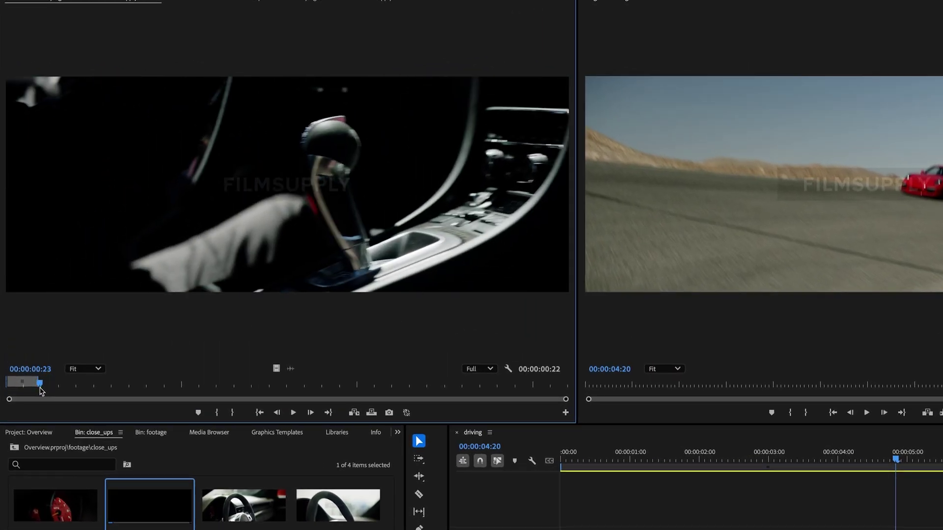
{"action": "left_click_drag", "start_coordinate": [40, 391], "coordinate": [38, 390]}
{"action": "left_click", "coordinate": [294, 412]}
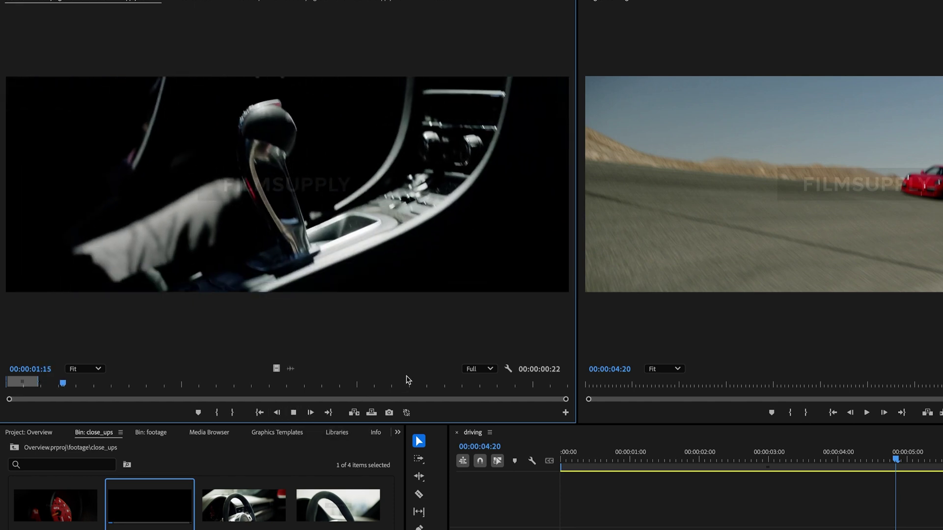
{"action": "key", "text": "space"}
{"action": "key", "text": "Right"}
{"action": "key", "text": "Right"}
{"action": "key", "text": "Right"}
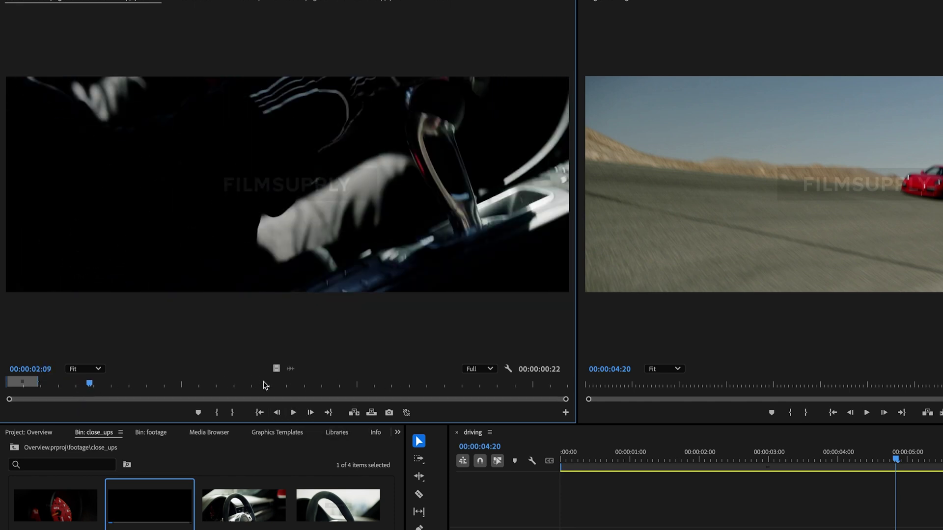
{"action": "left_click", "coordinate": [232, 413]}
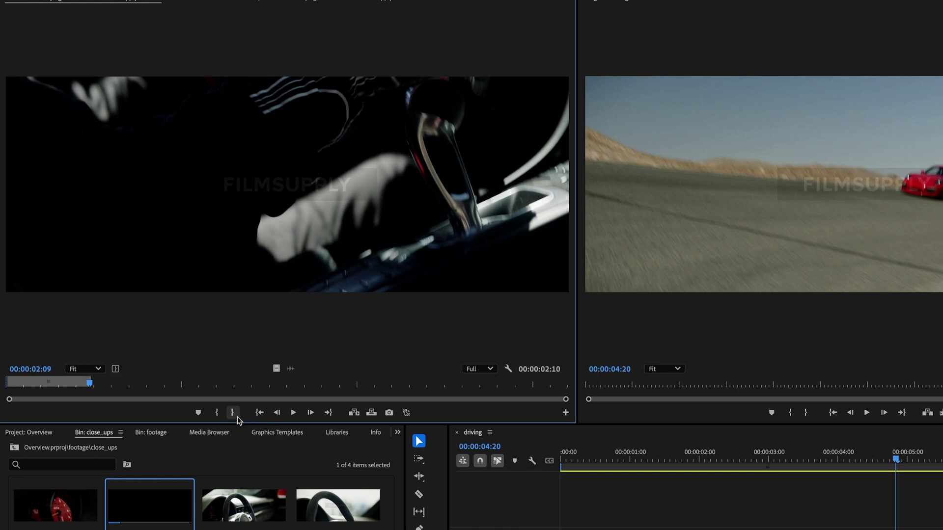
Replay the second gear shift in the source clip and set the In point at 00:00:01:20.
{"action": "left_click", "coordinate": [47, 386]}
{"action": "key", "text": "space"}
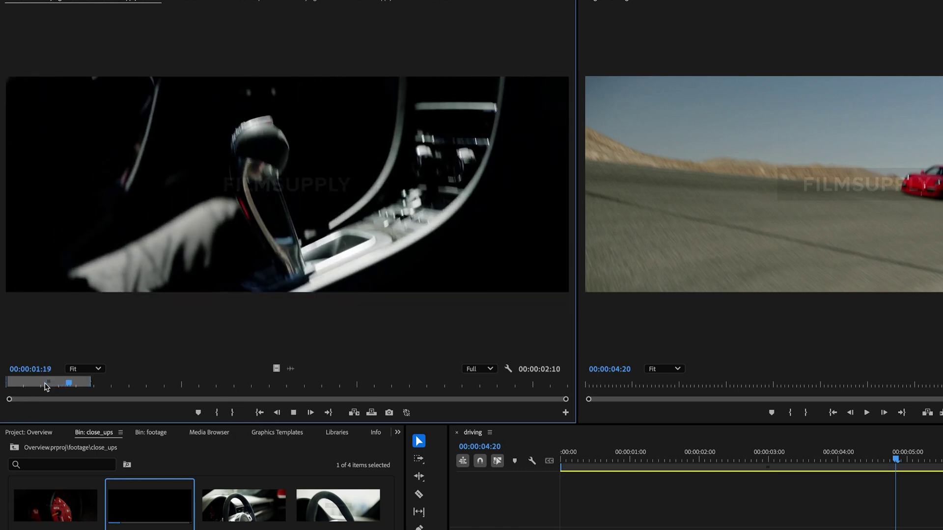
{"action": "key", "text": "space"}
{"action": "left_click", "coordinate": [217, 414]}
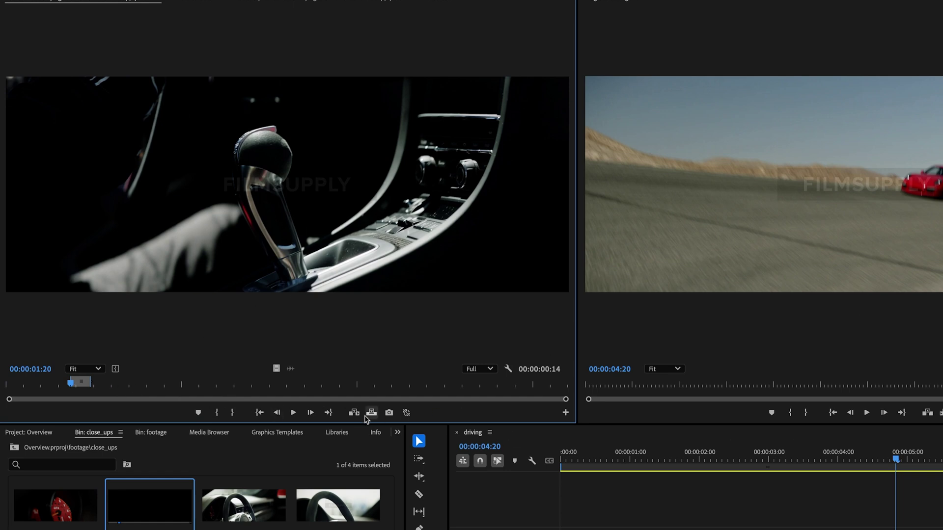
Insert the marked gear-shifter shot on V1 at 00:00:04:20, before the last clip, and save the project.
{"action": "left_click_drag", "start_coordinate": [293, 207], "coordinate": [616, 423]}
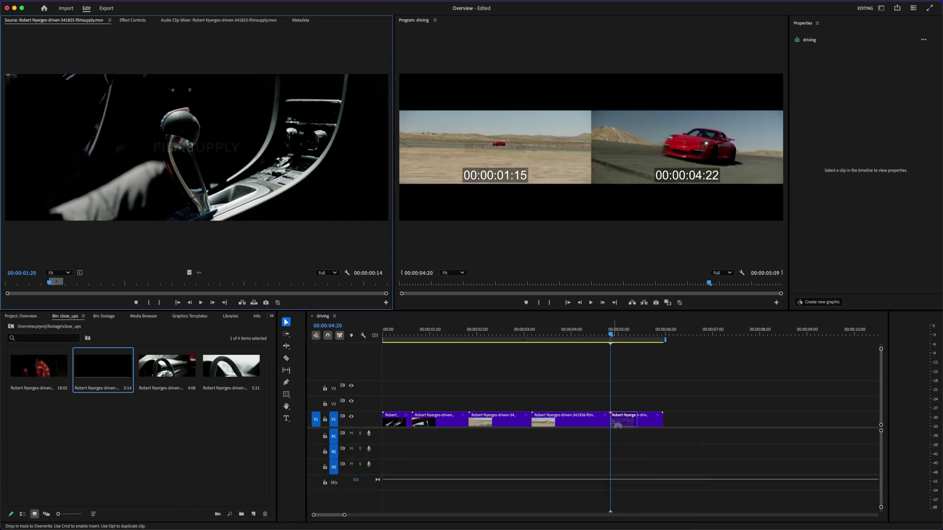
{"action": "key", "text": "super"}
{"action": "left_click_drag", "start_coordinate": [616, 423], "coordinate": [613, 424]}
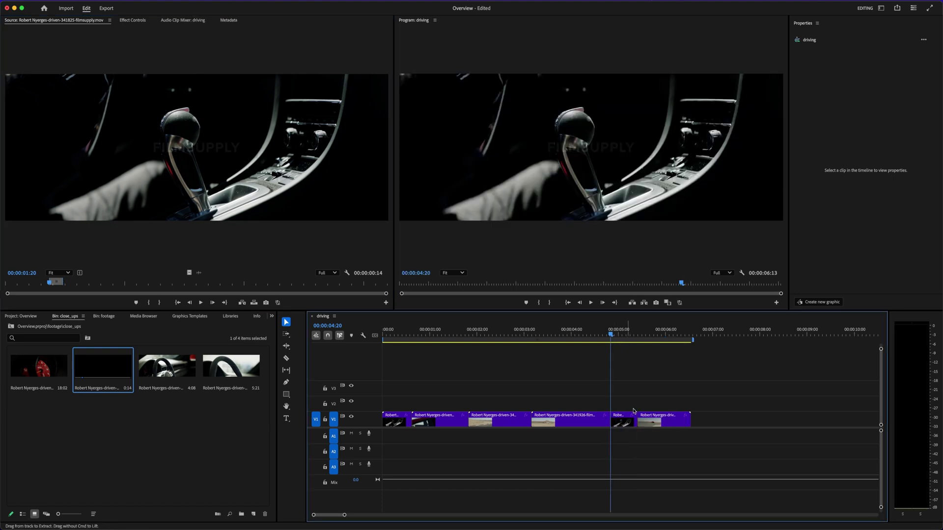
{"action": "key", "text": "super+s"}
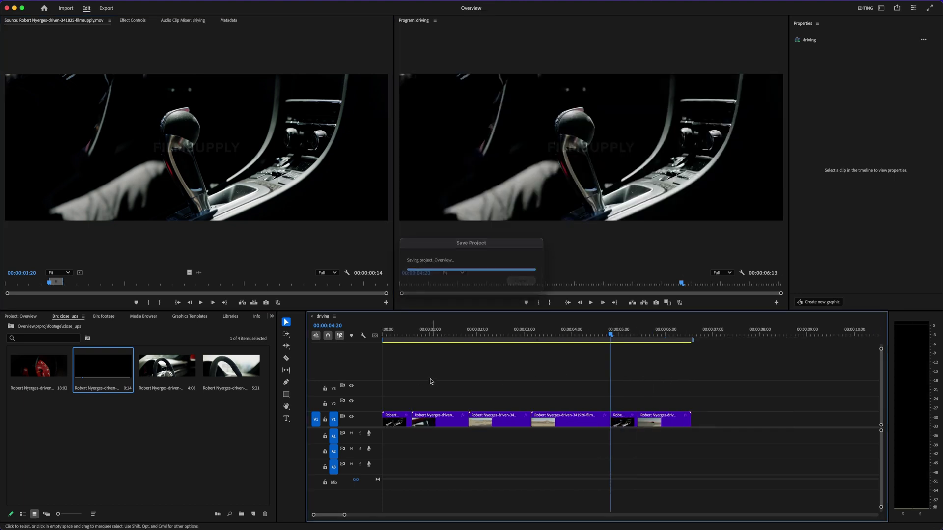
Load the red tachometer clip into the Source monitor and move its playhead to 00:00:09:00.
{"action": "left_click", "coordinate": [35, 372]}
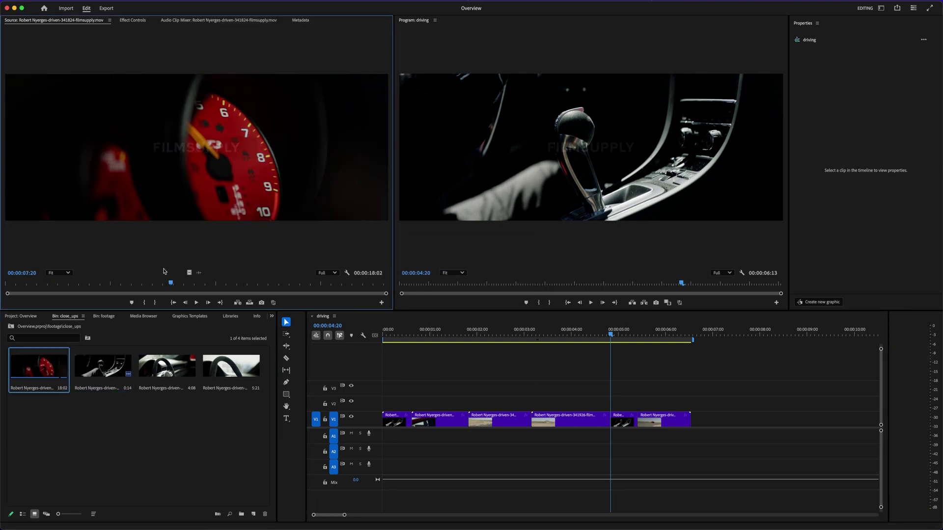
{"action": "left_click_drag", "start_coordinate": [171, 283], "coordinate": [195, 288]}
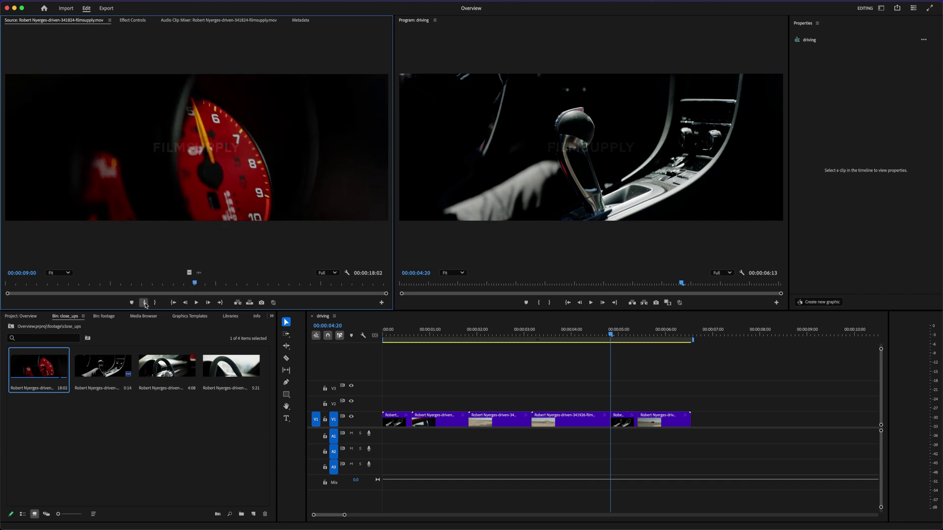